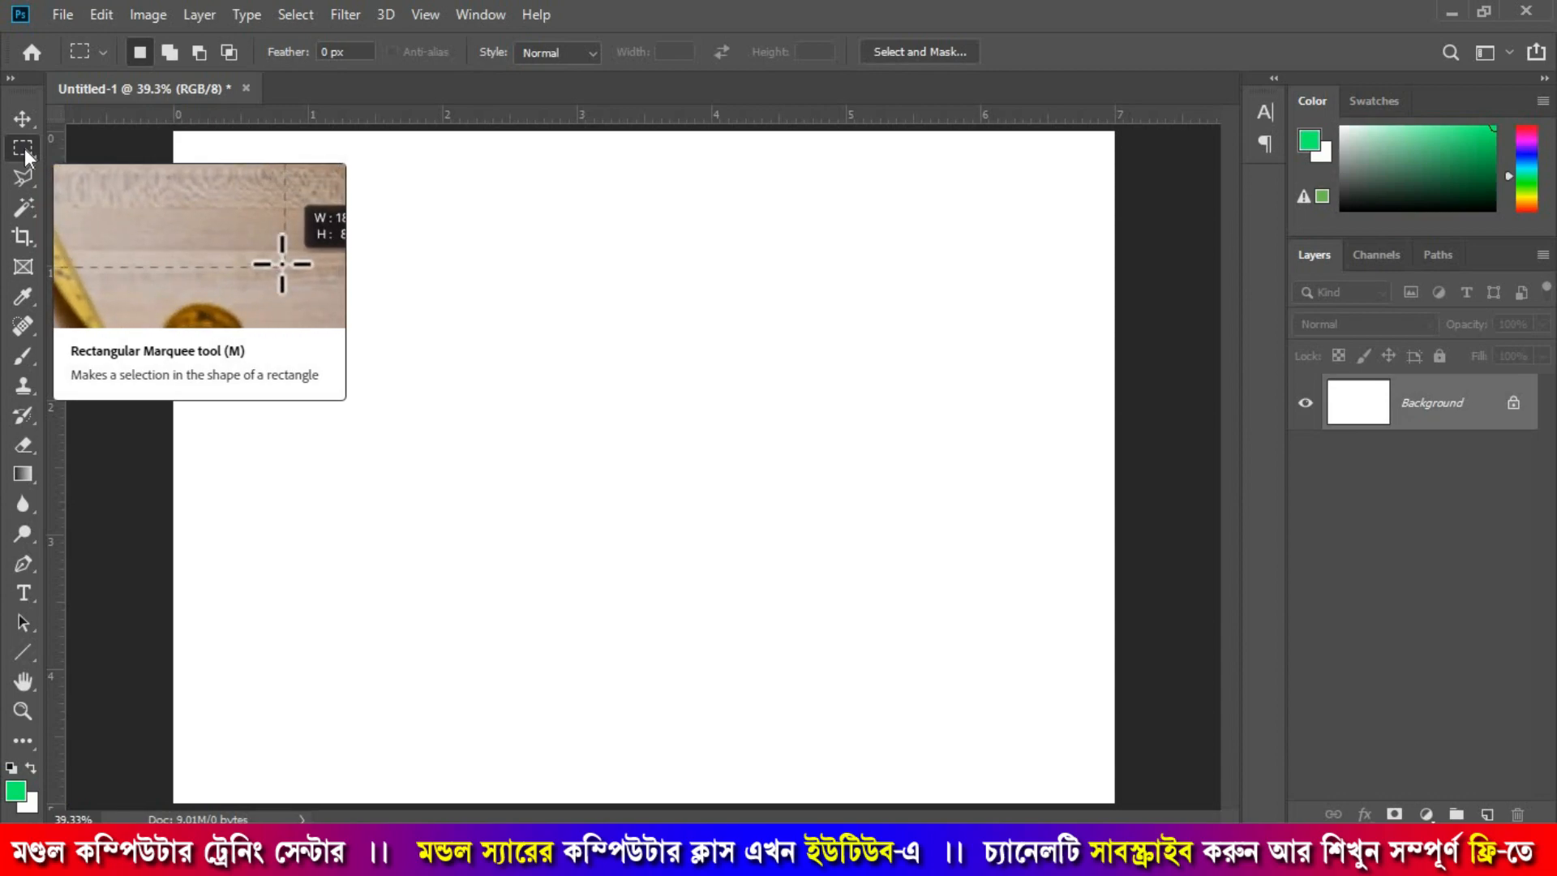
{"action": "right_click", "coordinate": [22, 149]}
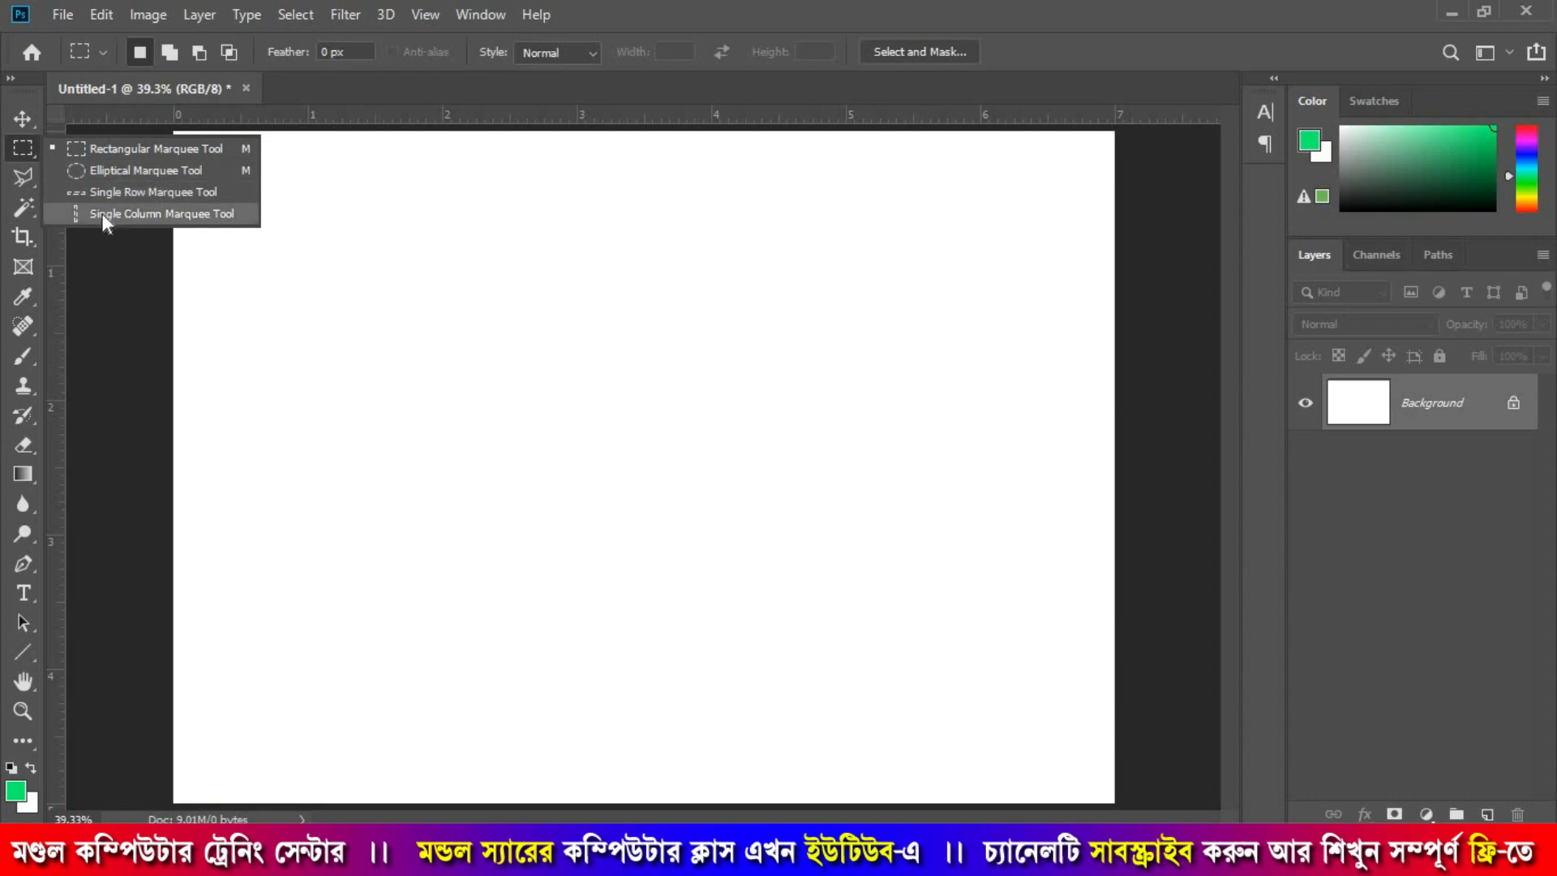
{"action": "left_click", "coordinate": [120, 148]}
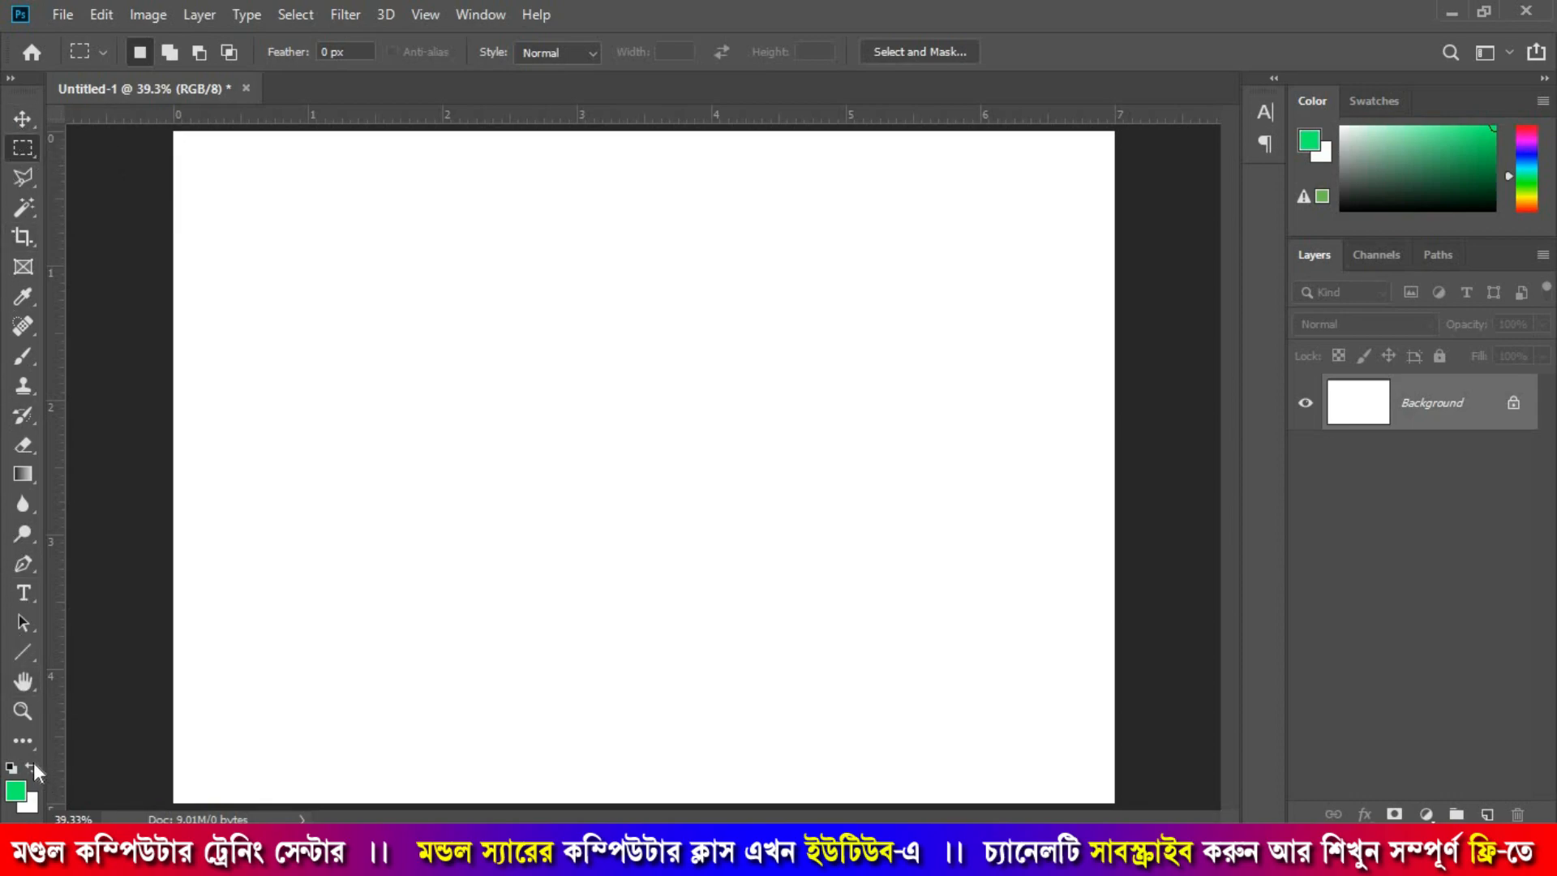
{"action": "left_click", "coordinate": [31, 386]}
{"action": "left_click", "coordinate": [27, 358]}
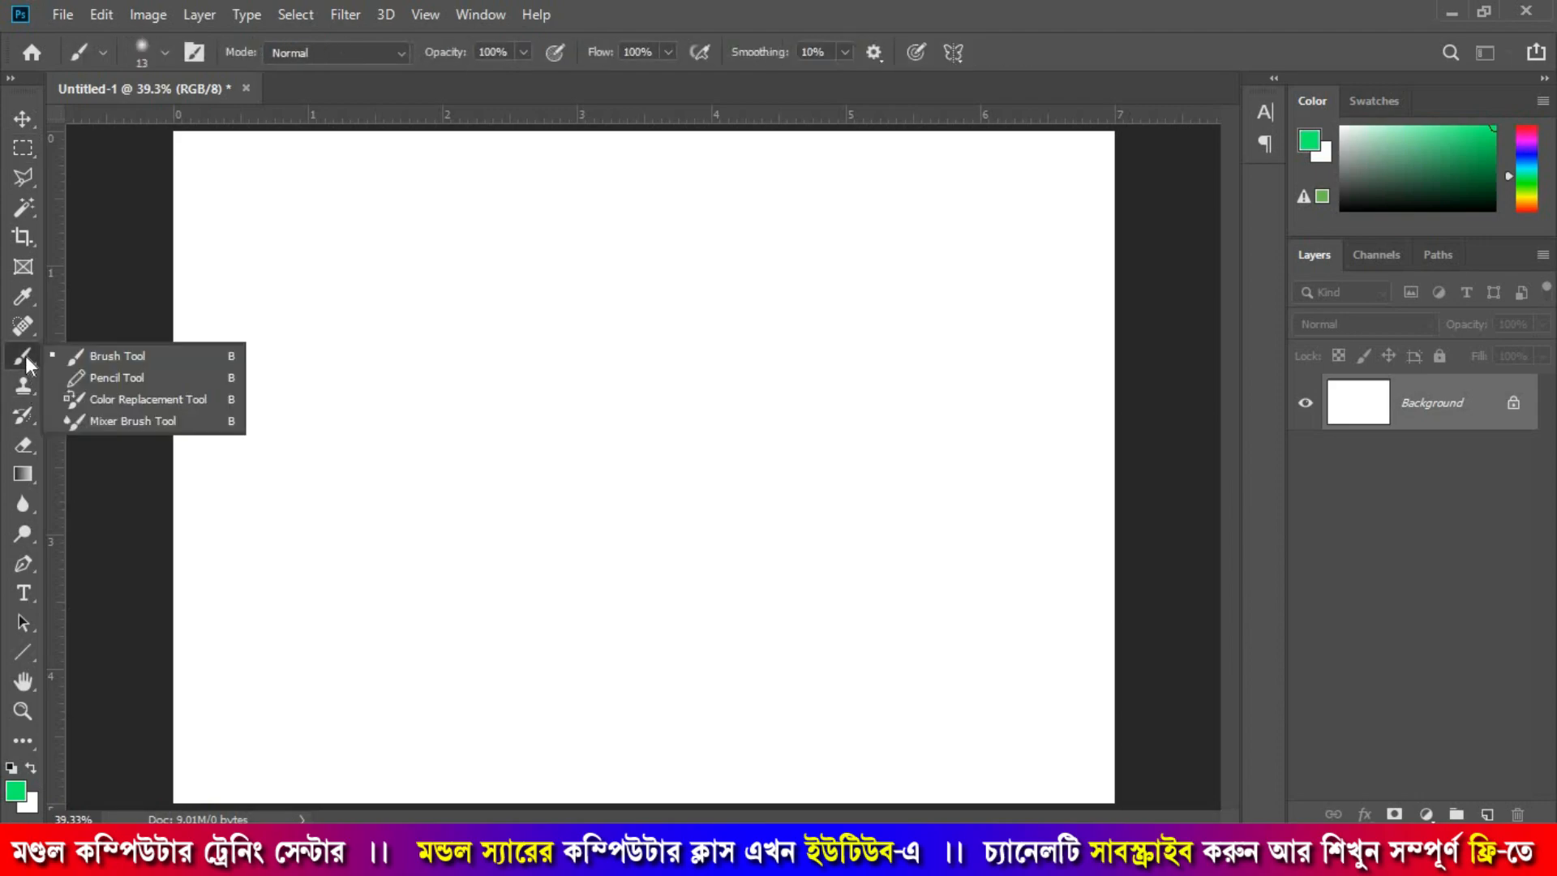
{"action": "left_click", "coordinate": [28, 300]}
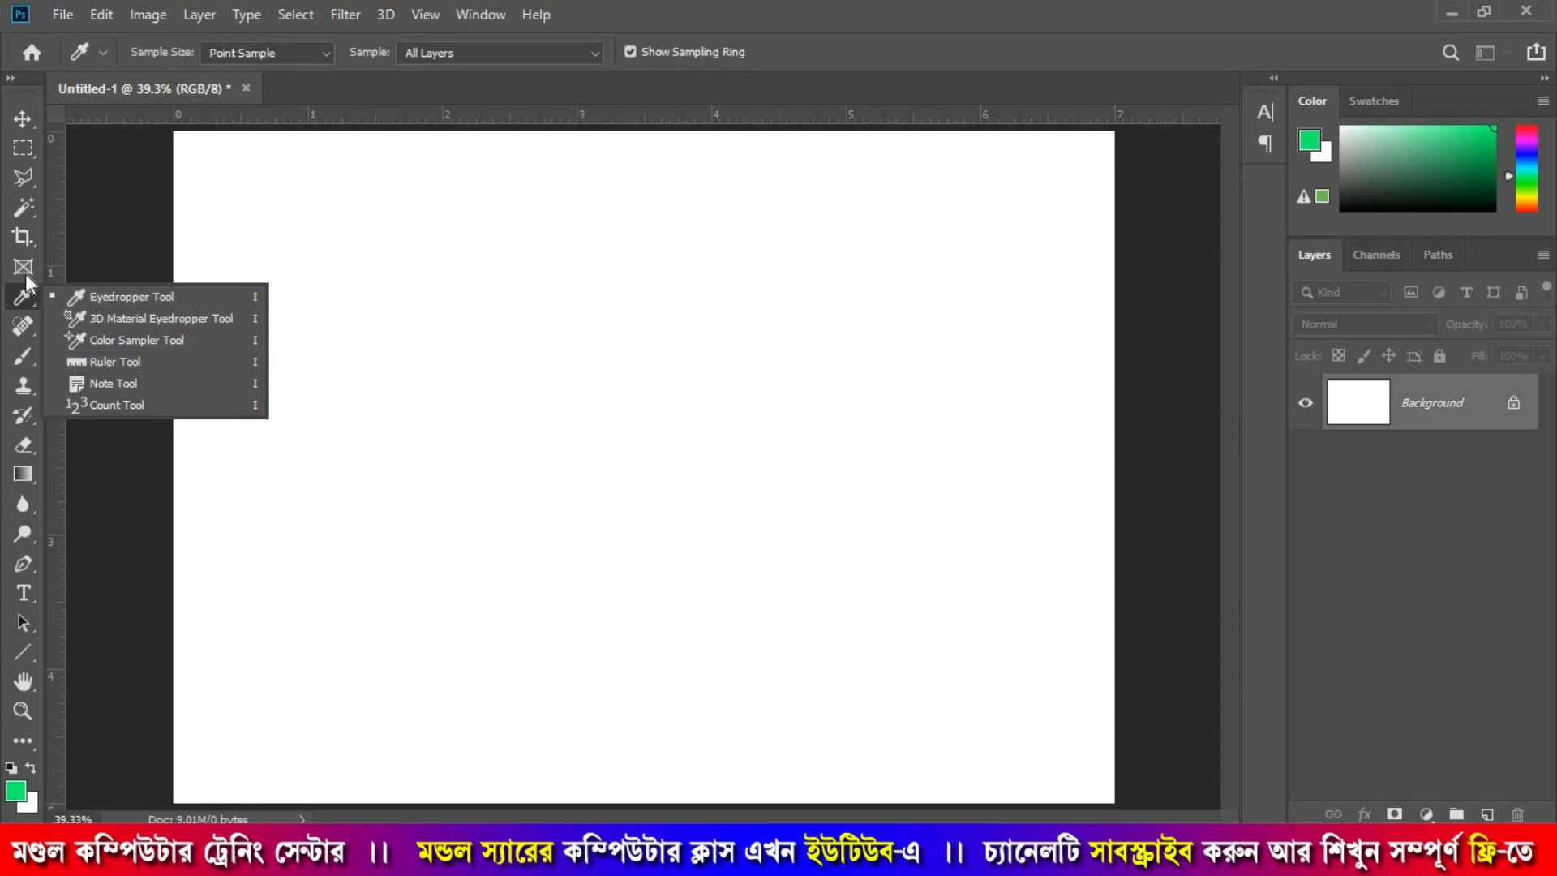
{"action": "left_click", "coordinate": [21, 266]}
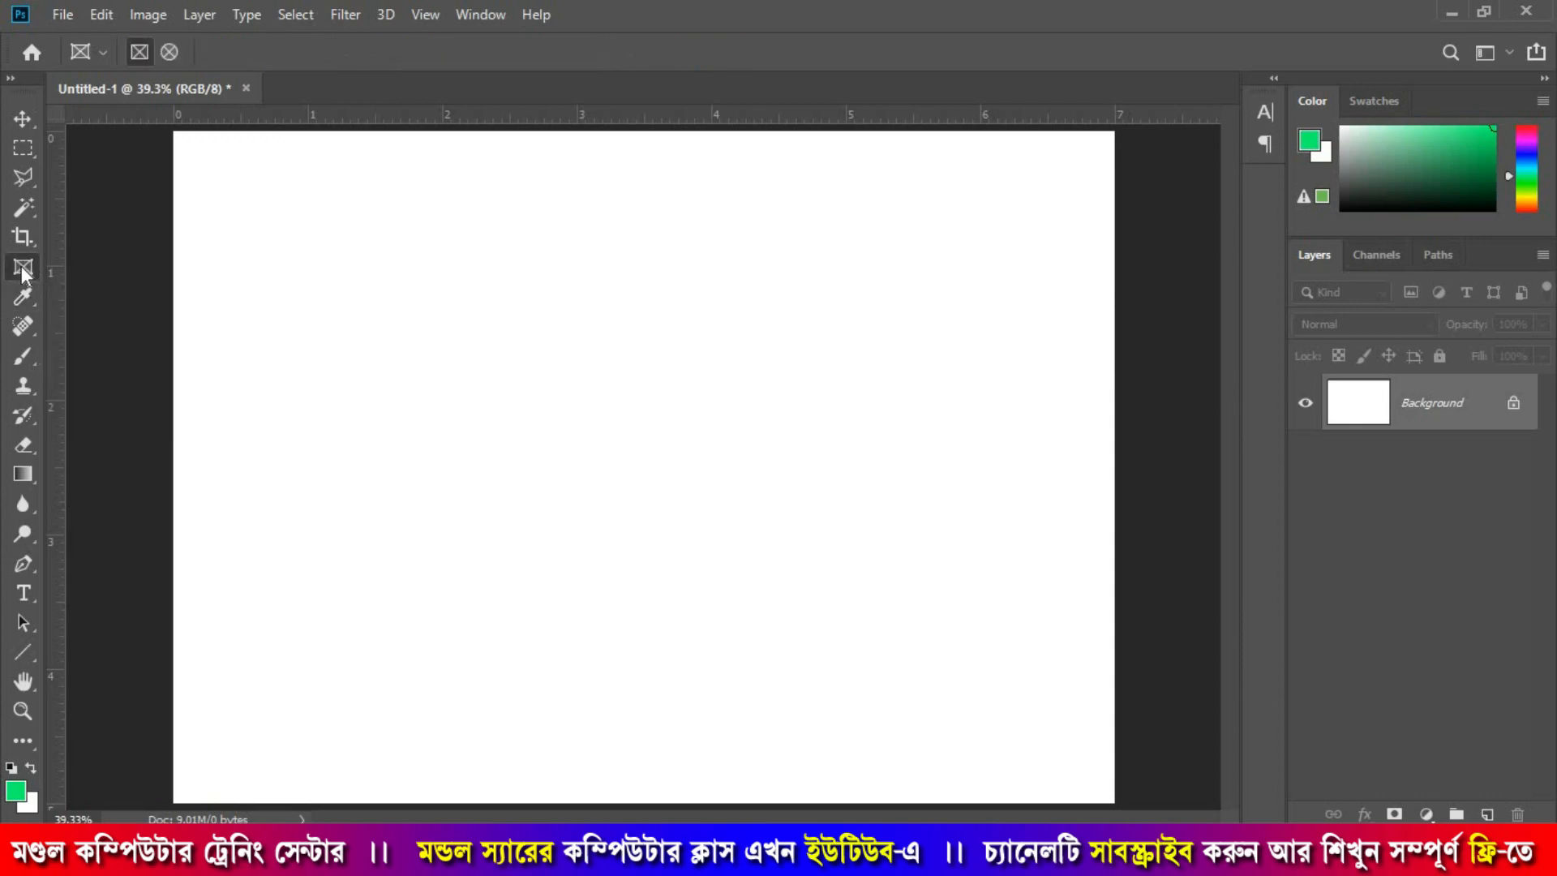
Step: Add a new layer and draw a rectangular marquee selection of about 1.7 by 1.5 in in the canvas's upper-left area
{"action": "left_click", "coordinate": [22, 155]}
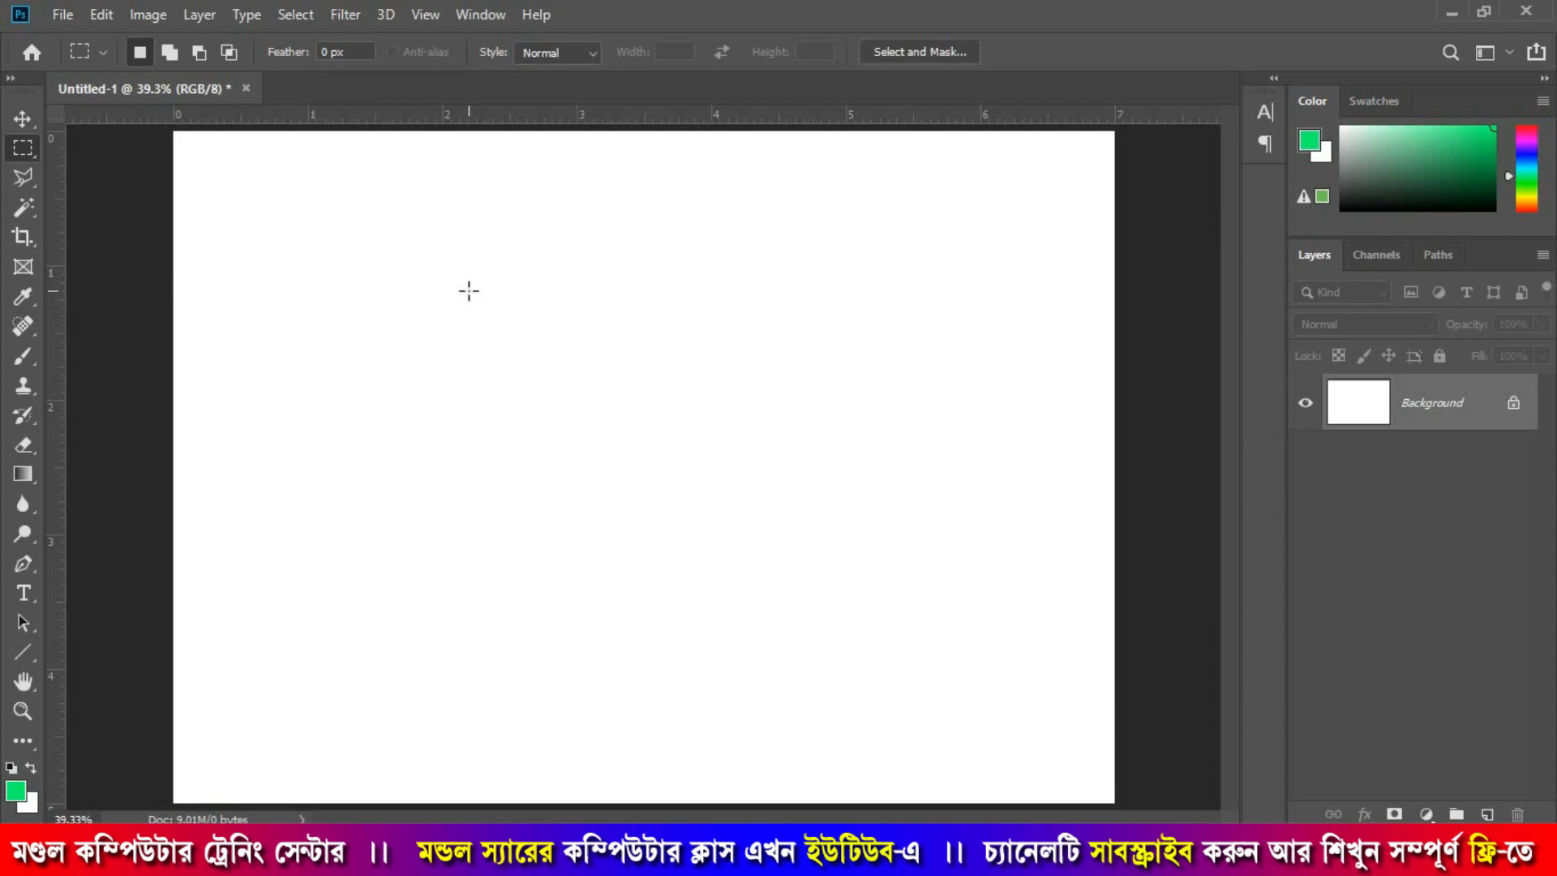
{"action": "left_click", "coordinate": [1489, 814]}
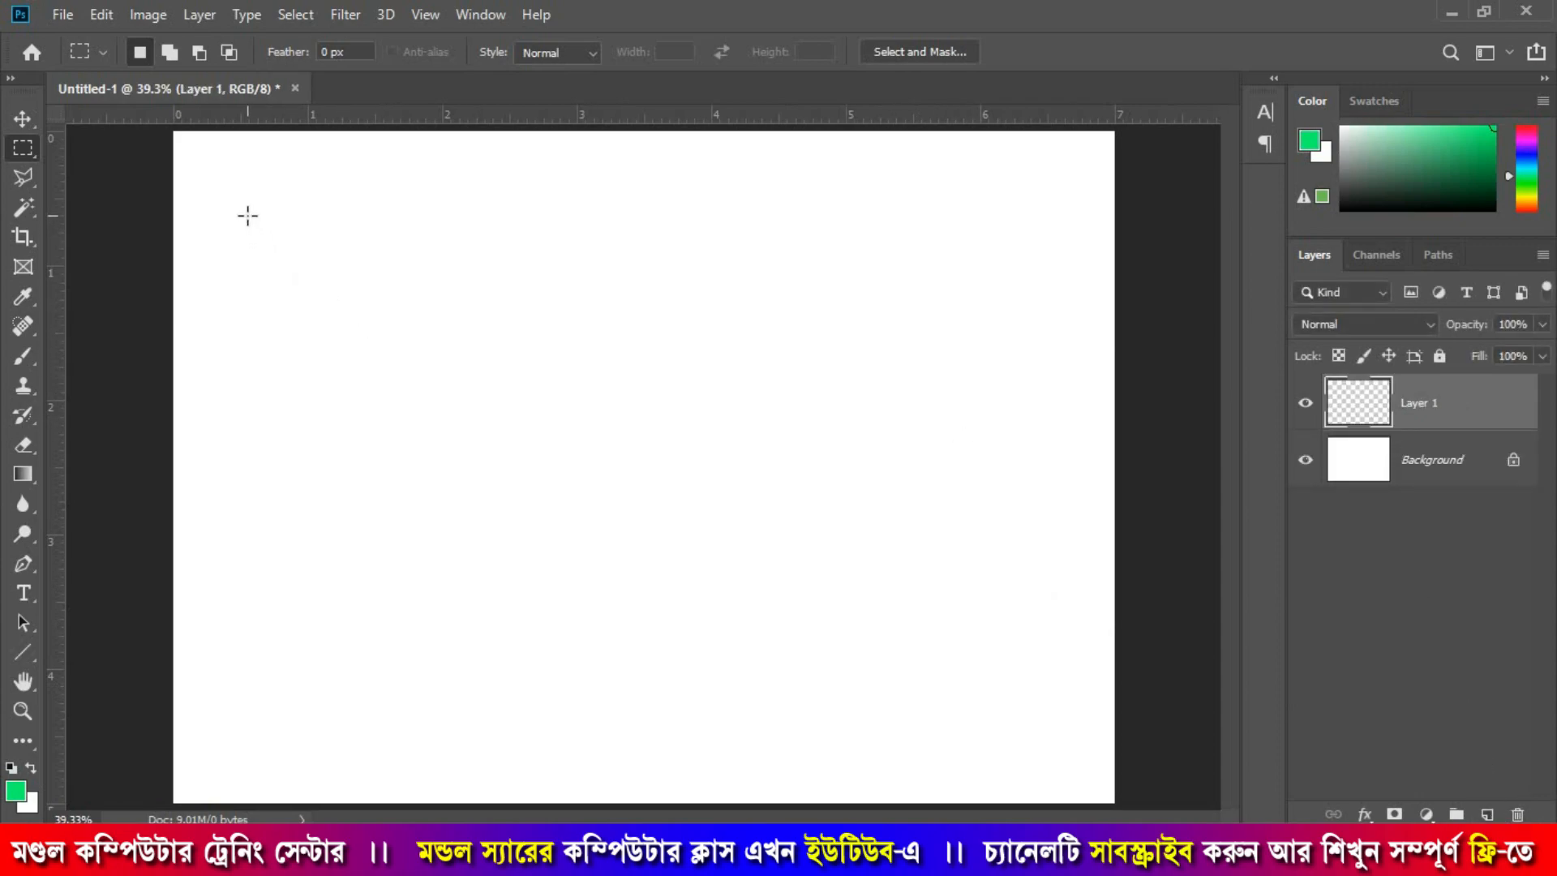
{"action": "left_click_drag", "start_coordinate": [247, 215], "coordinate": [507, 434]}
{"action": "left_click_drag", "start_coordinate": [555, 297], "coordinate": [828, 503]}
{"action": "left_click_drag", "start_coordinate": [264, 216], "coordinate": [494, 418]}
{"action": "mouse_move", "coordinate": [375, 315]}
{"action": "left_mouse_down"}
{"action": "mouse_move", "coordinate": [618, 438]}
{"action": "mouse_move", "coordinate": [363, 310]}
{"action": "mouse_move", "coordinate": [381, 334]}
{"action": "left_mouse_up"}
Step: Set the foreground color to bright green, fill the rectangular selection with it and deselect
{"action": "left_click", "coordinate": [1533, 183]}
{"action": "left_click", "coordinate": [1534, 187]}
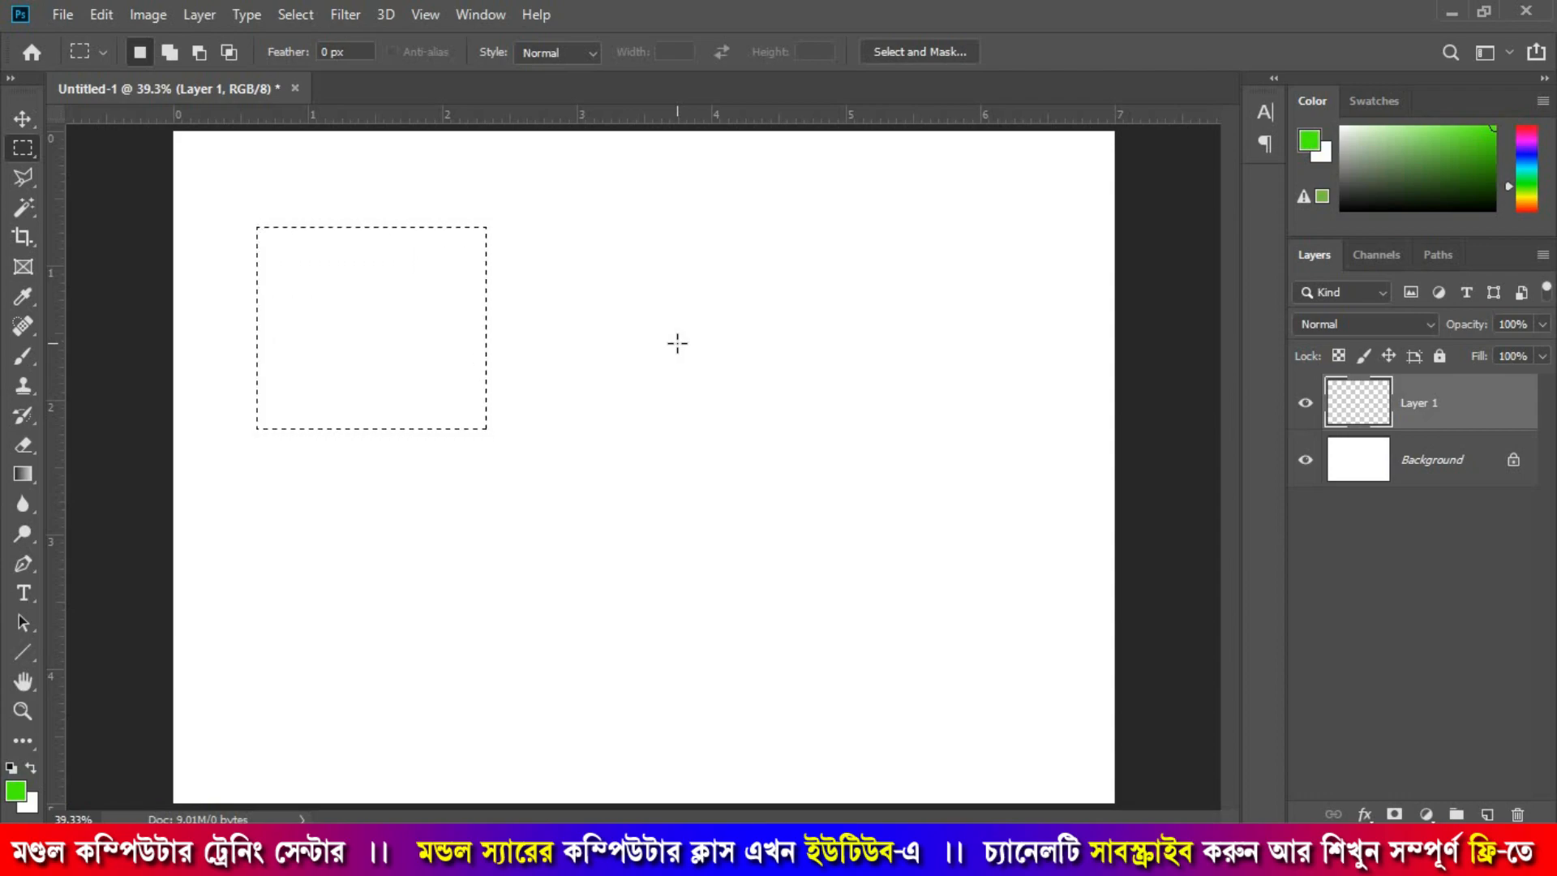
{"action": "key", "text": "alt"}
{"action": "key", "text": "alt+BackSpace"}
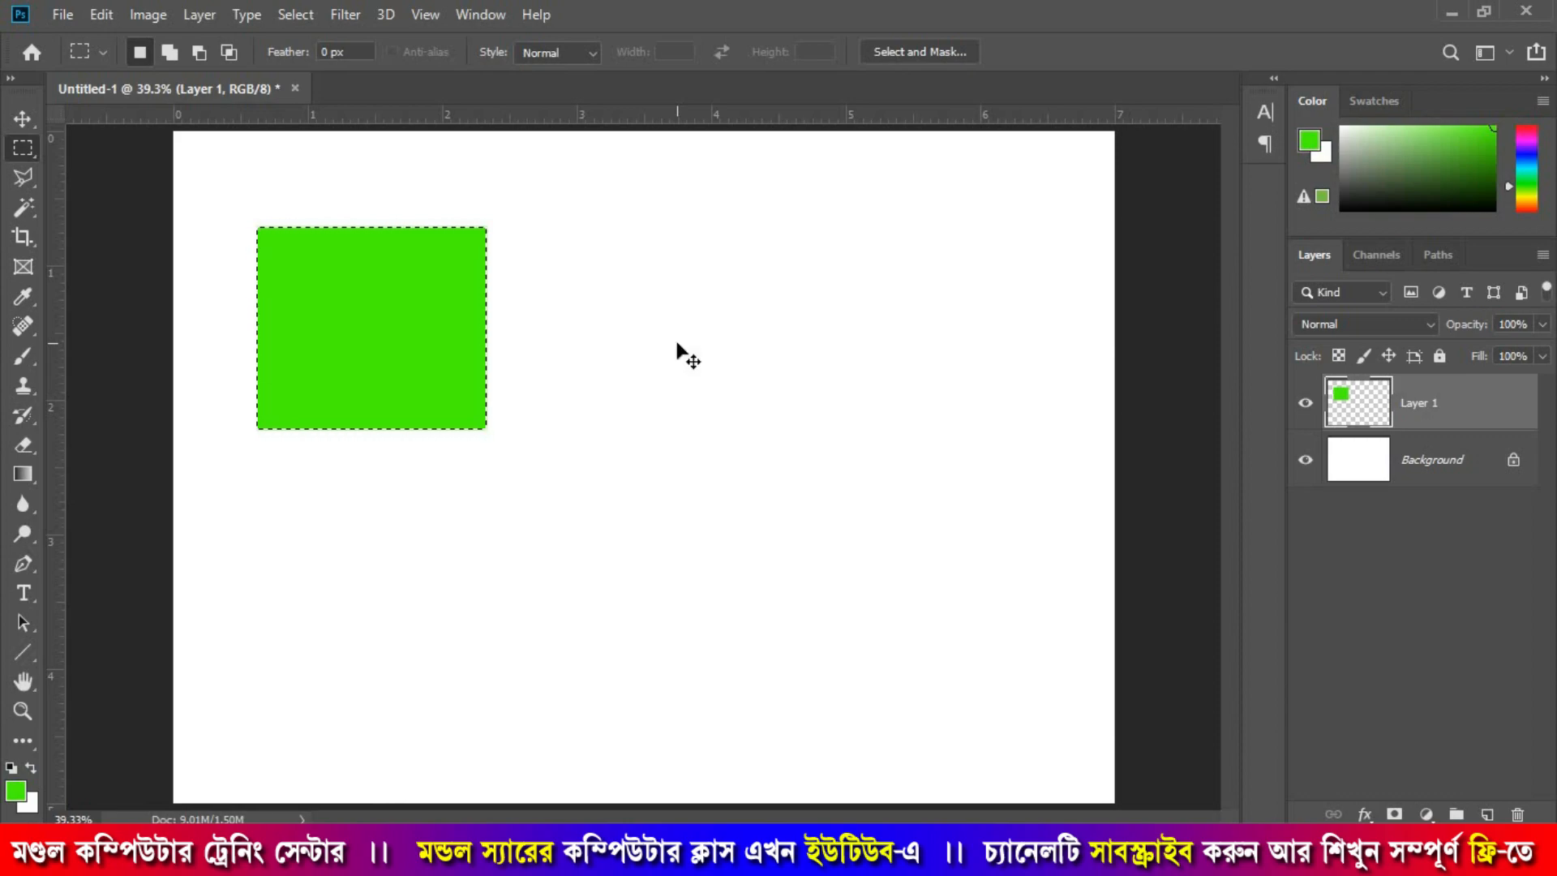
{"action": "key", "text": "ctrl+d"}
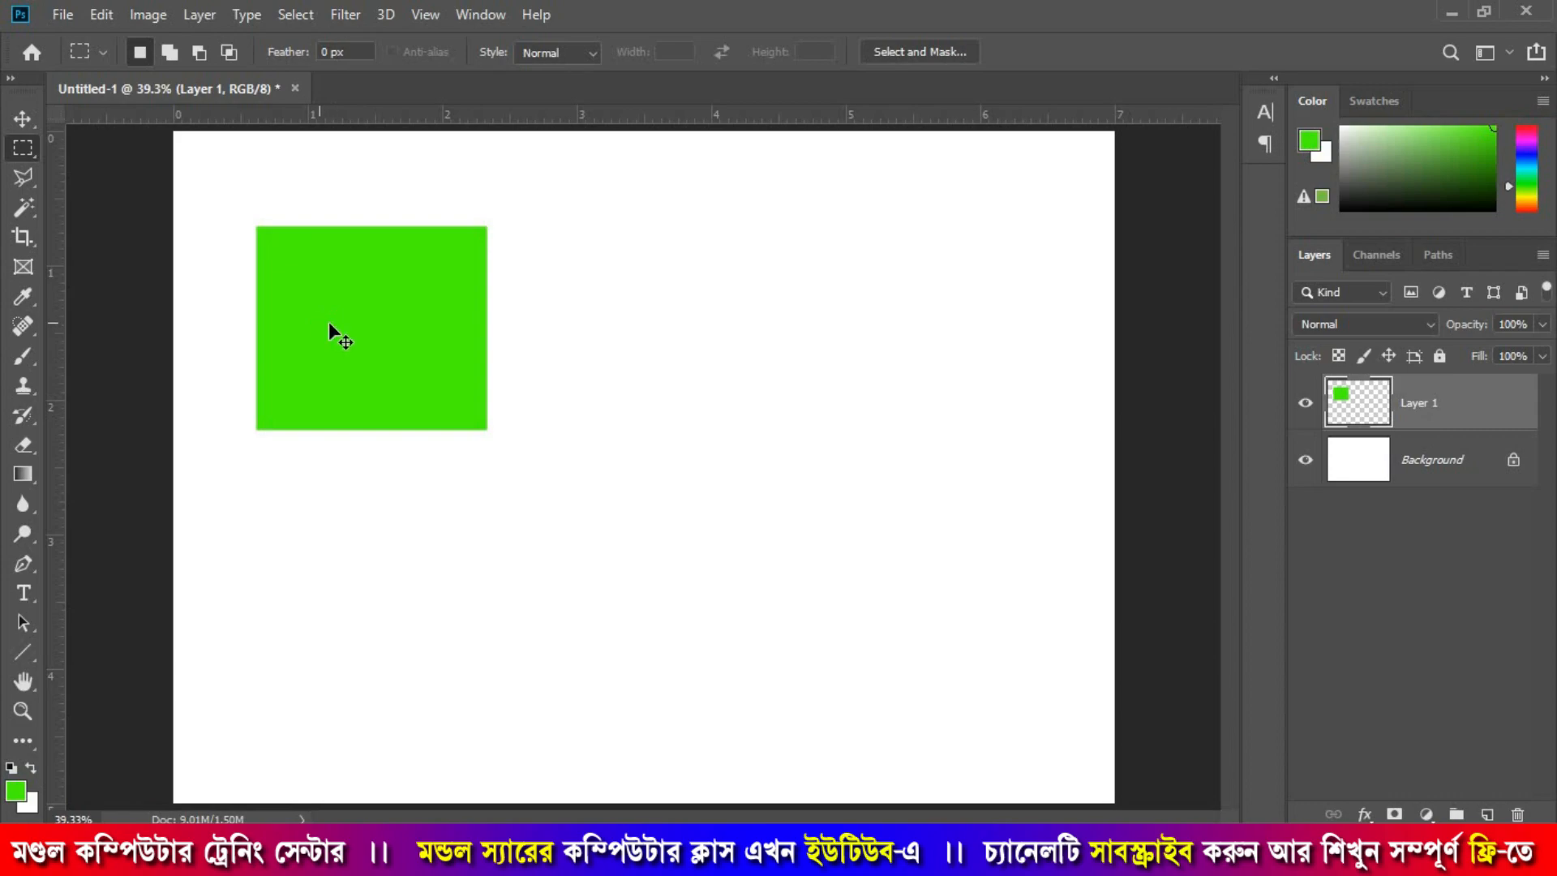
Step: Move the green rectangle closer to the canvas's upper-left corner and scale it proportionally to about 75%
{"action": "left_click_drag", "start_coordinate": [341, 326], "coordinate": [555, 445]}
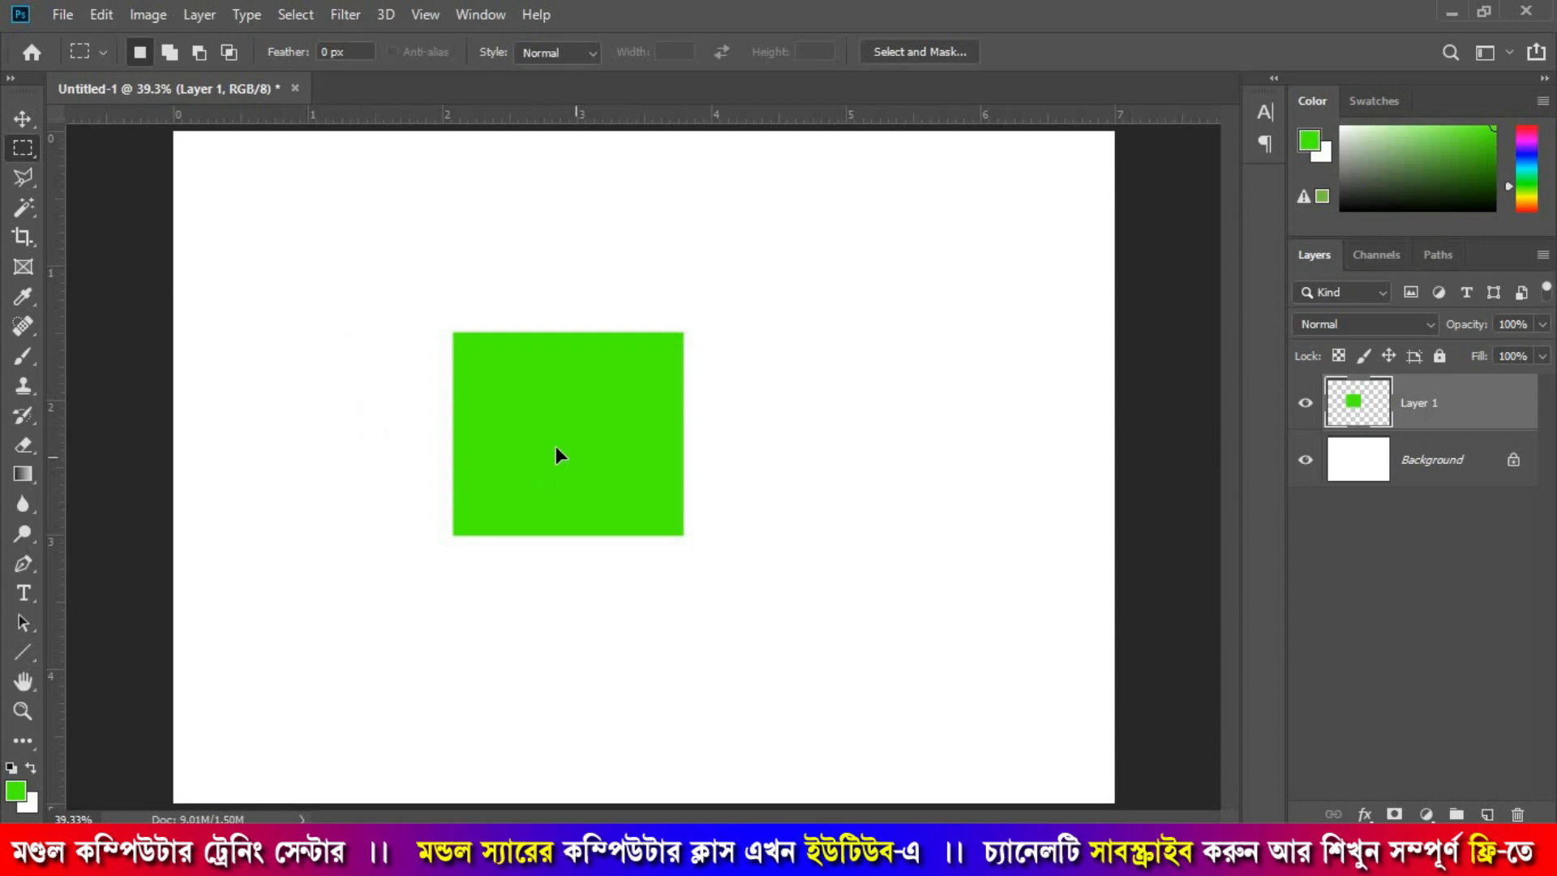
{"action": "left_click_drag", "start_coordinate": [556, 449], "coordinate": [349, 306]}
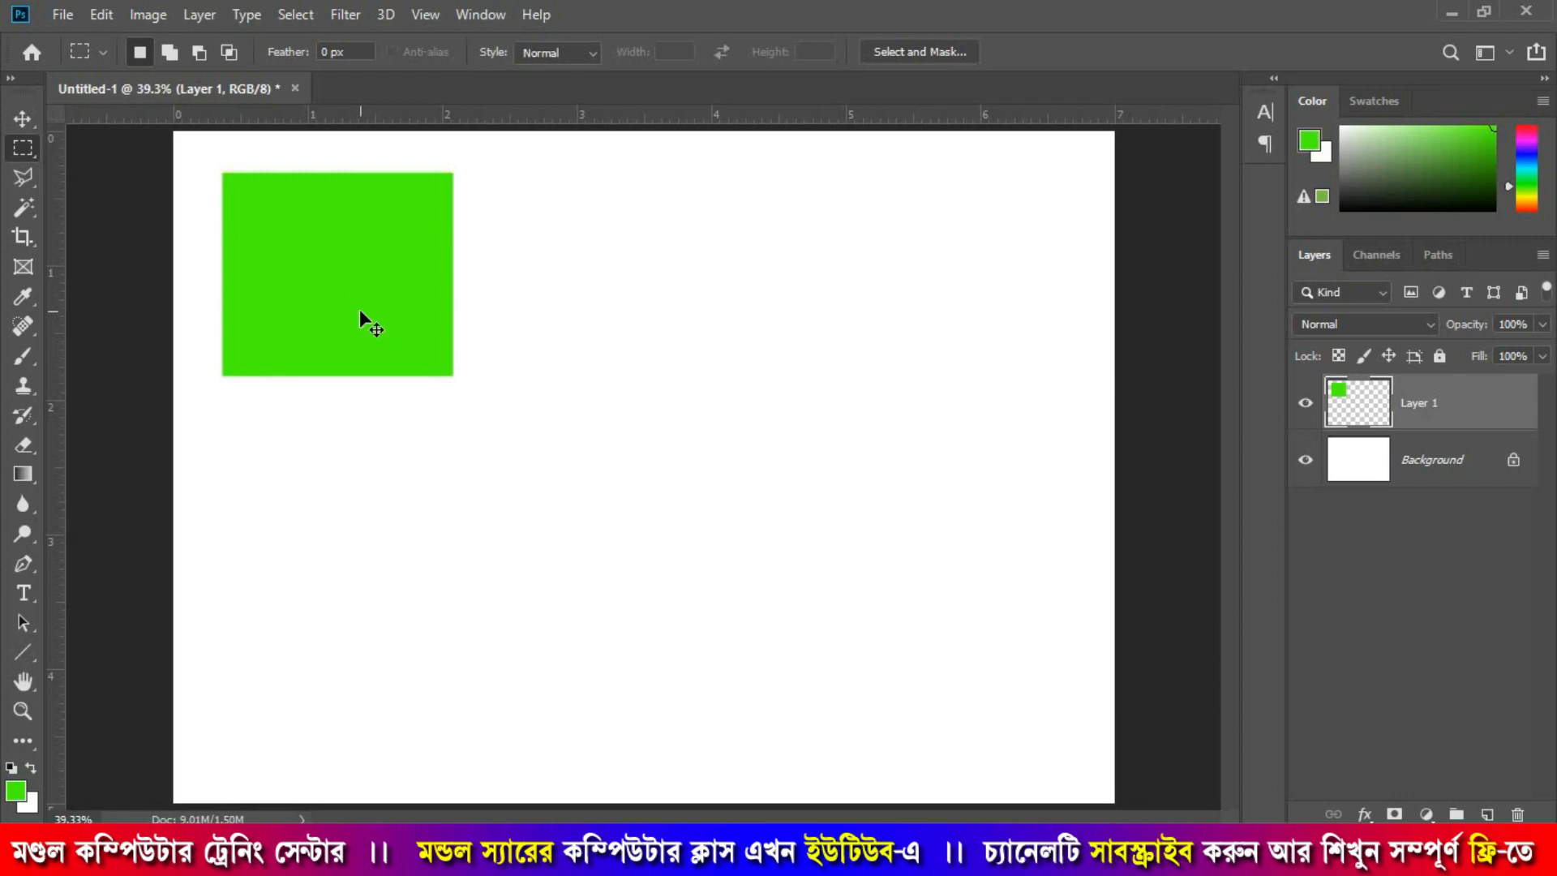
{"action": "key", "text": "ctrl+t"}
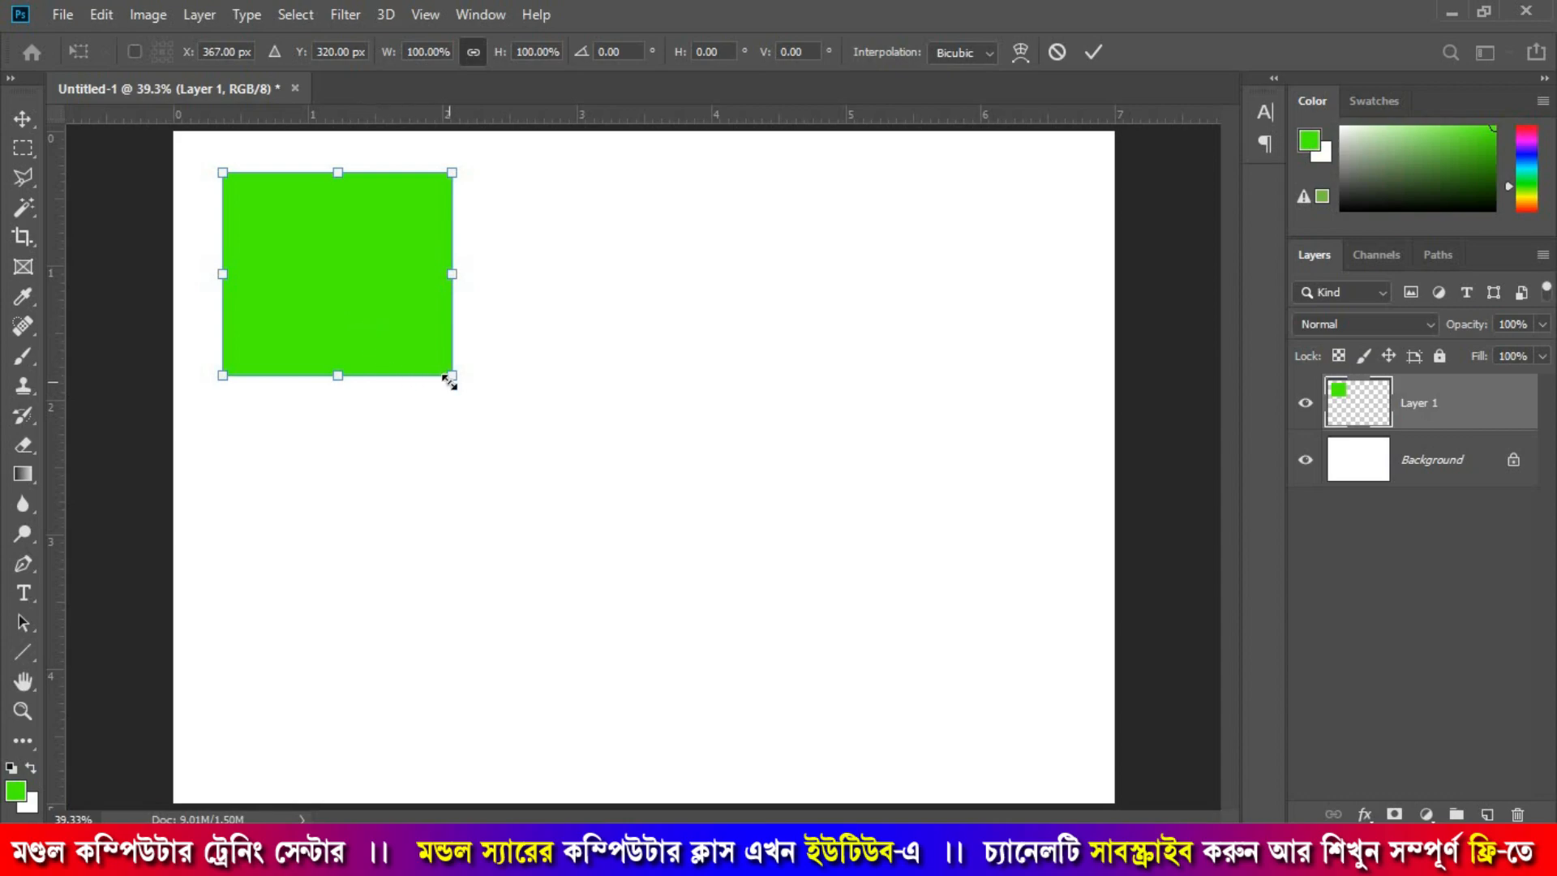
{"action": "left_click_drag", "start_coordinate": [450, 381], "coordinate": [395, 325]}
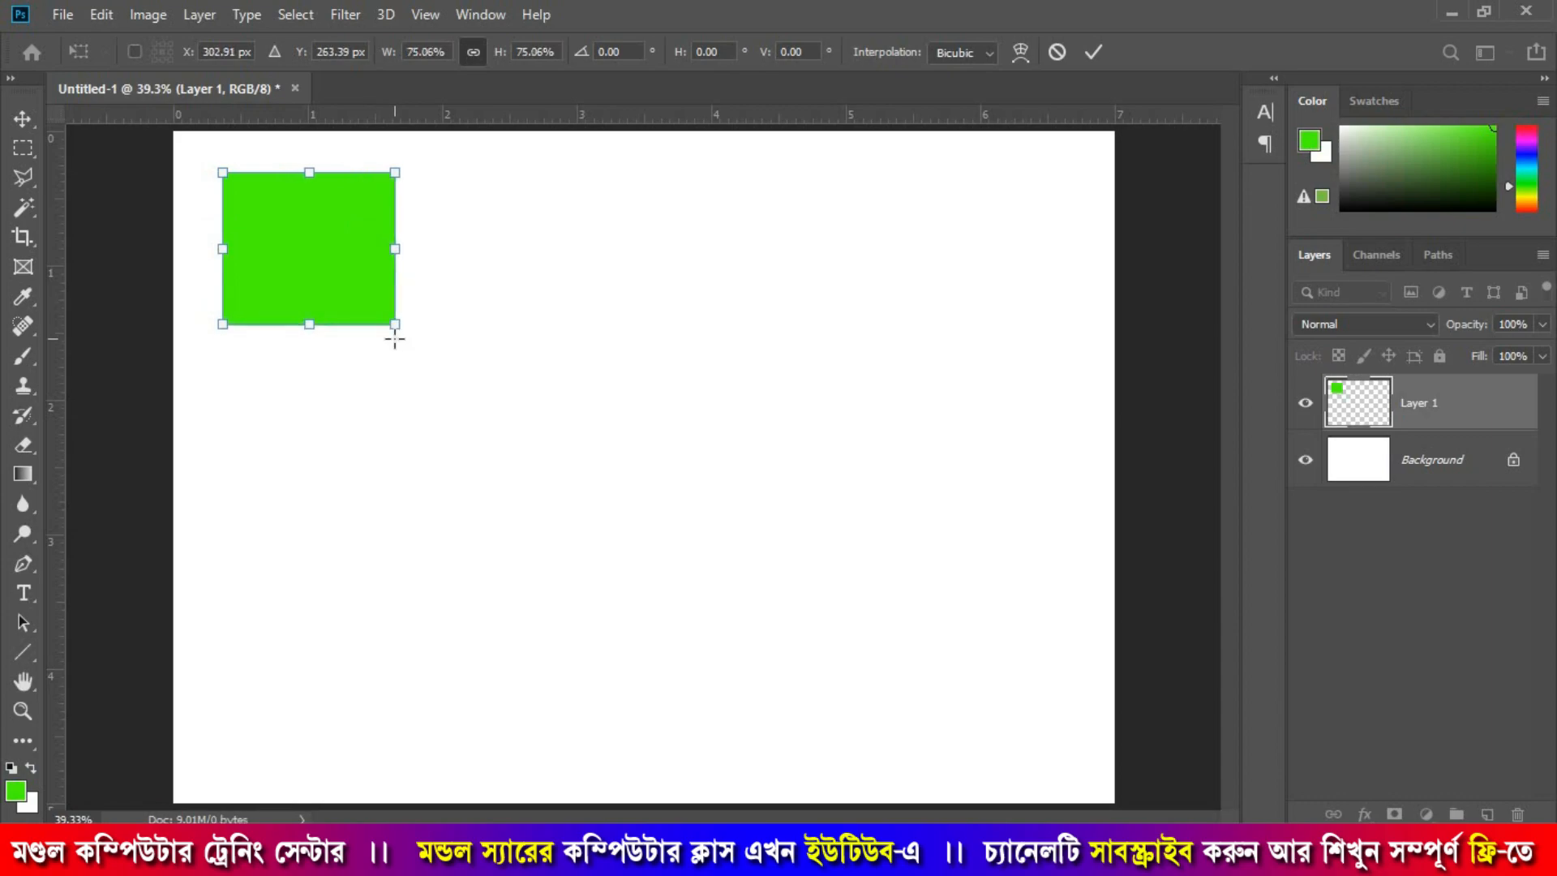
{"action": "key", "text": "Return"}
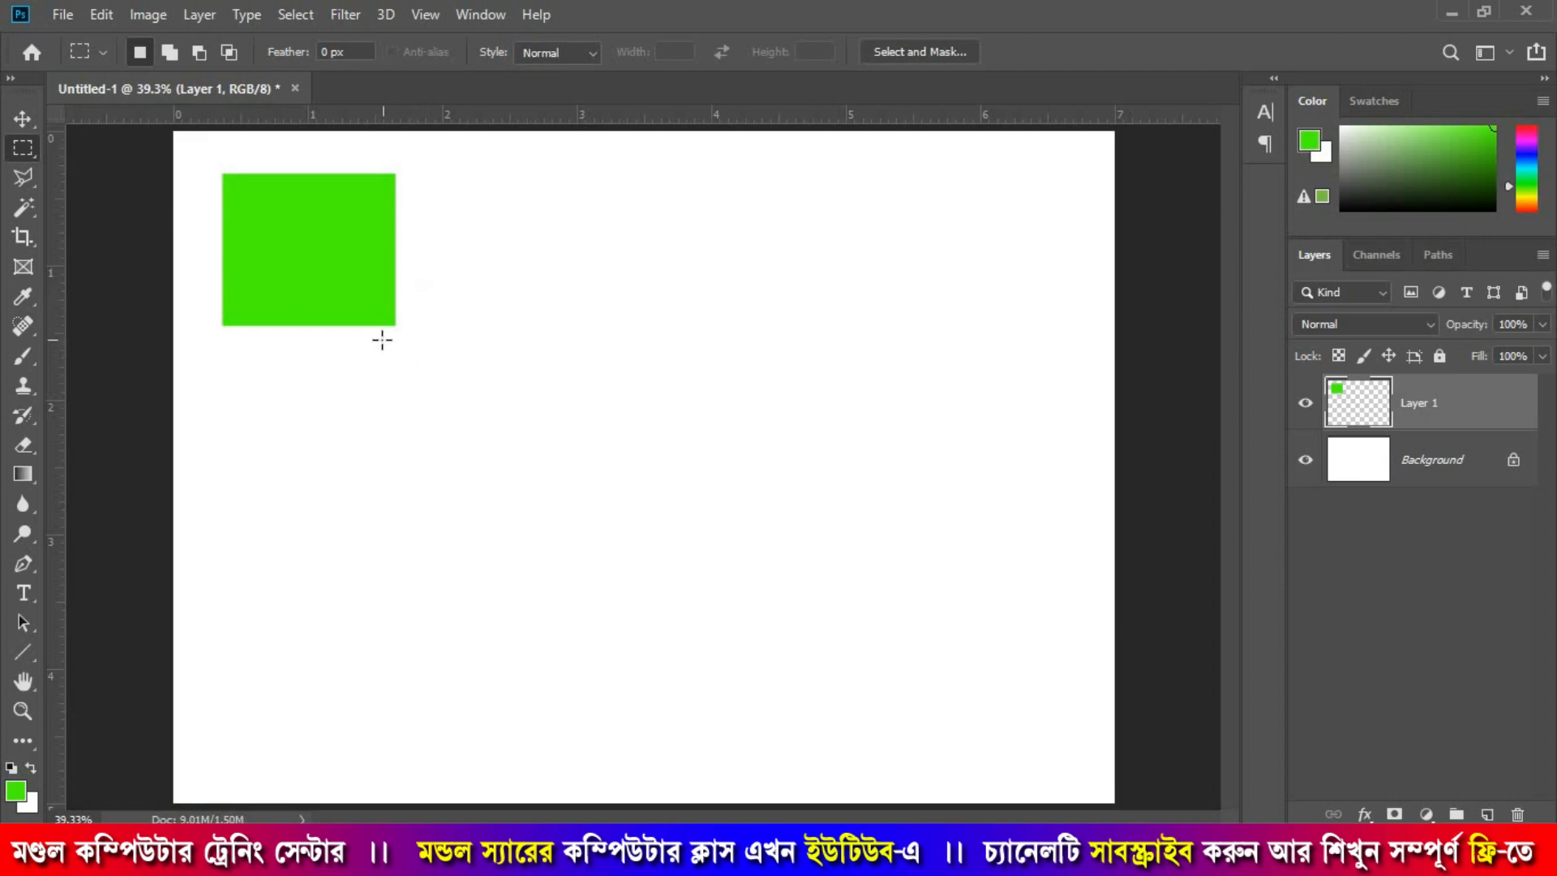
{"action": "left_click_drag", "start_coordinate": [470, 330], "coordinate": [644, 485]}
{"action": "left_click_drag", "start_coordinate": [293, 401], "coordinate": [498, 561]}
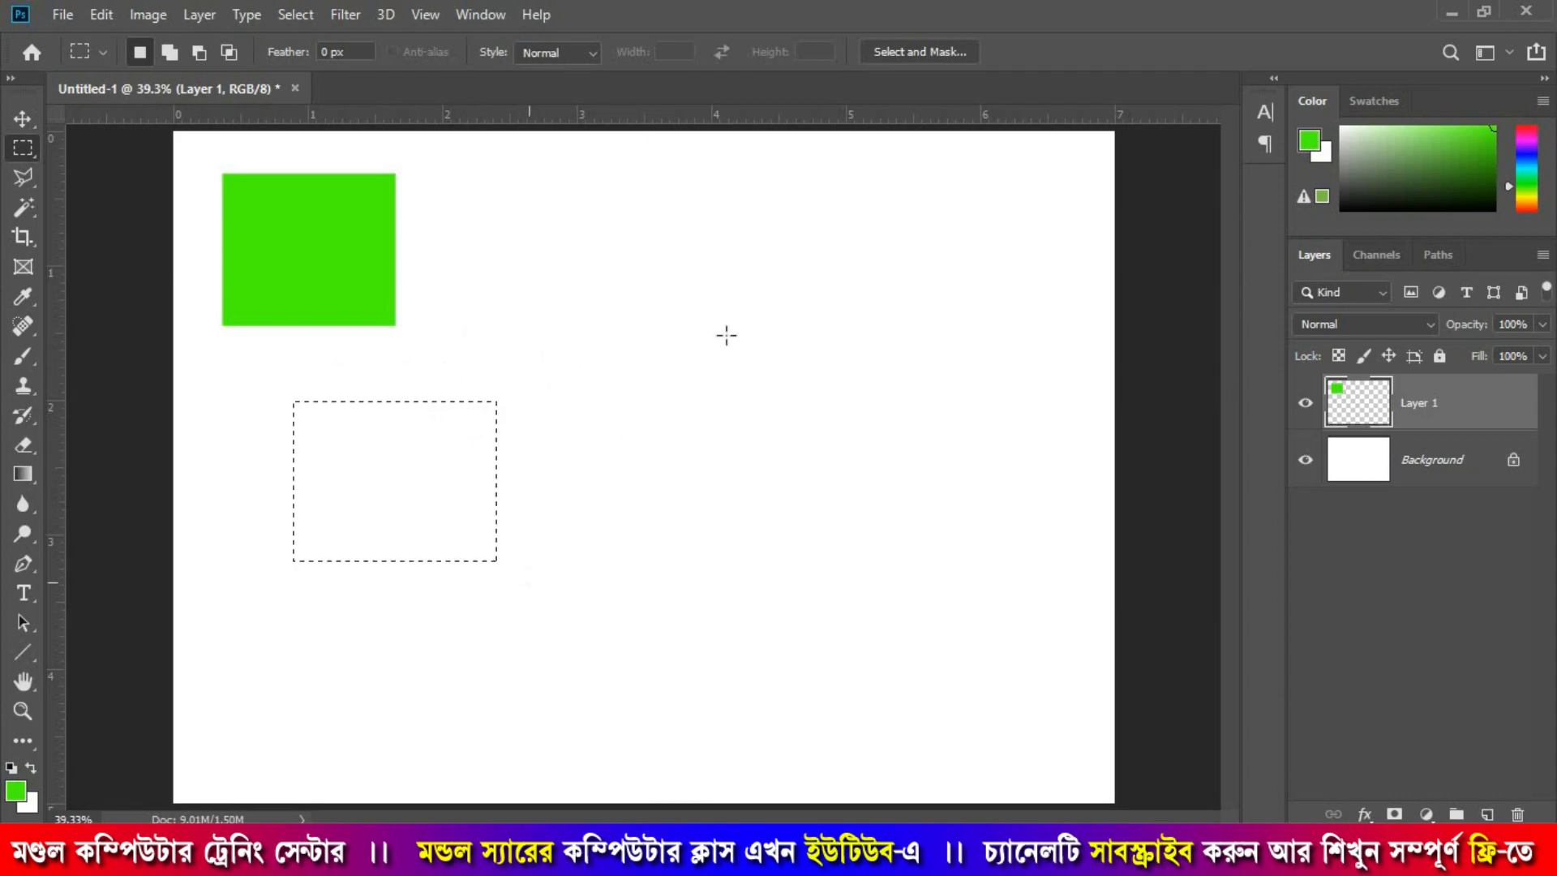
{"action": "left_click", "coordinate": [649, 374]}
Step: Add a new layer and build a stepped diagonal selection from four overlapping rectangles with Add to selection
{"action": "left_click", "coordinate": [1487, 813]}
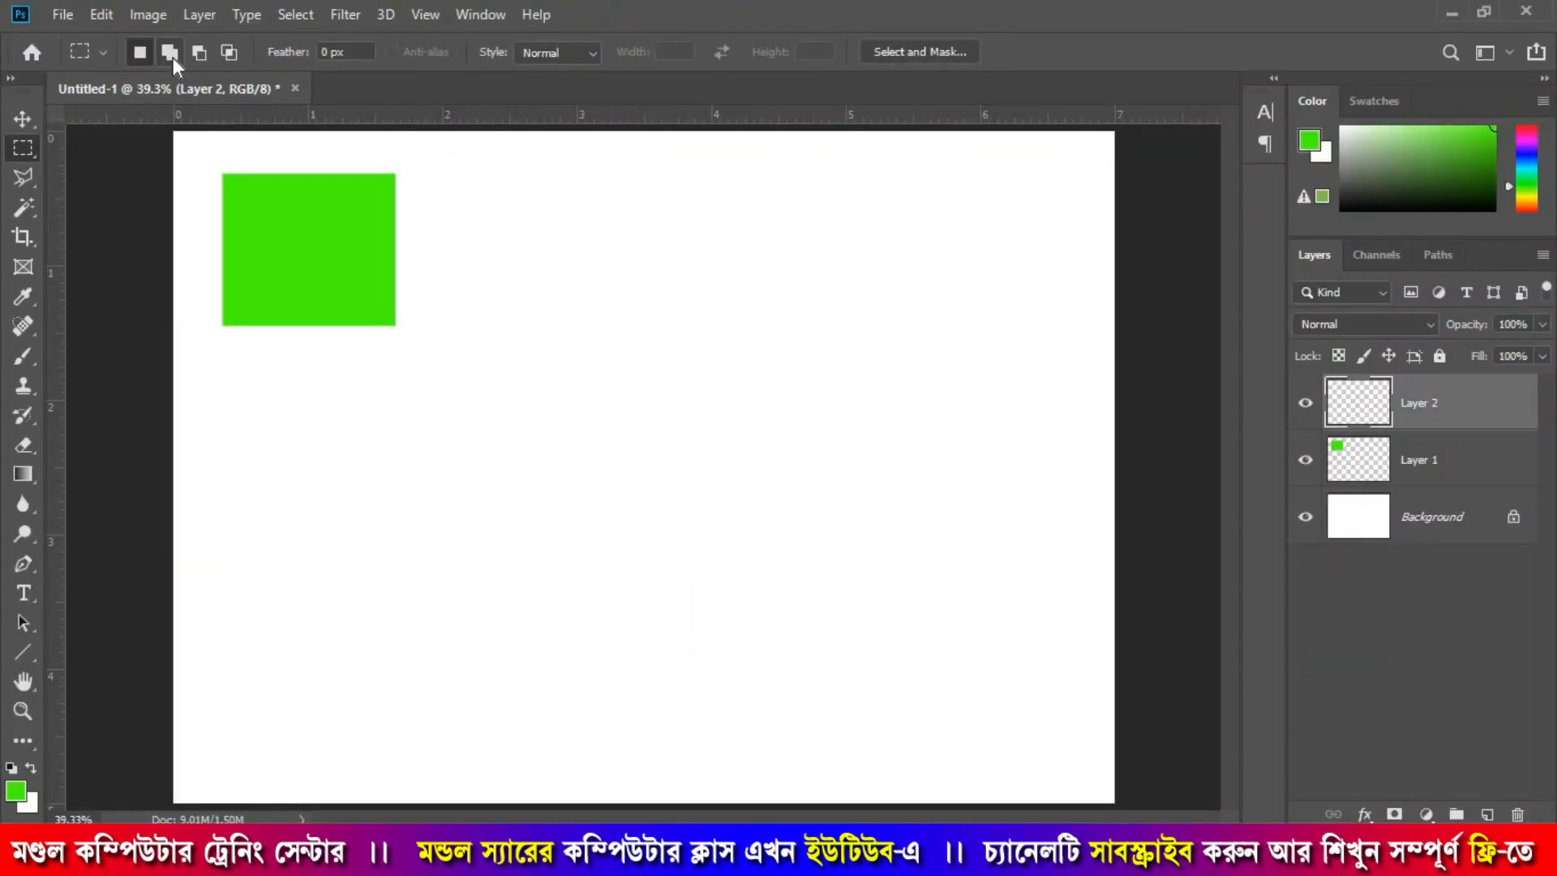
{"action": "left_click_drag", "start_coordinate": [435, 407], "coordinate": [701, 626]}
{"action": "left_click_drag", "start_coordinate": [596, 299], "coordinate": [800, 515]}
{"action": "left_click_drag", "start_coordinate": [710, 230], "coordinate": [896, 399]}
{"action": "left_click_drag", "start_coordinate": [373, 490], "coordinate": [637, 739]}
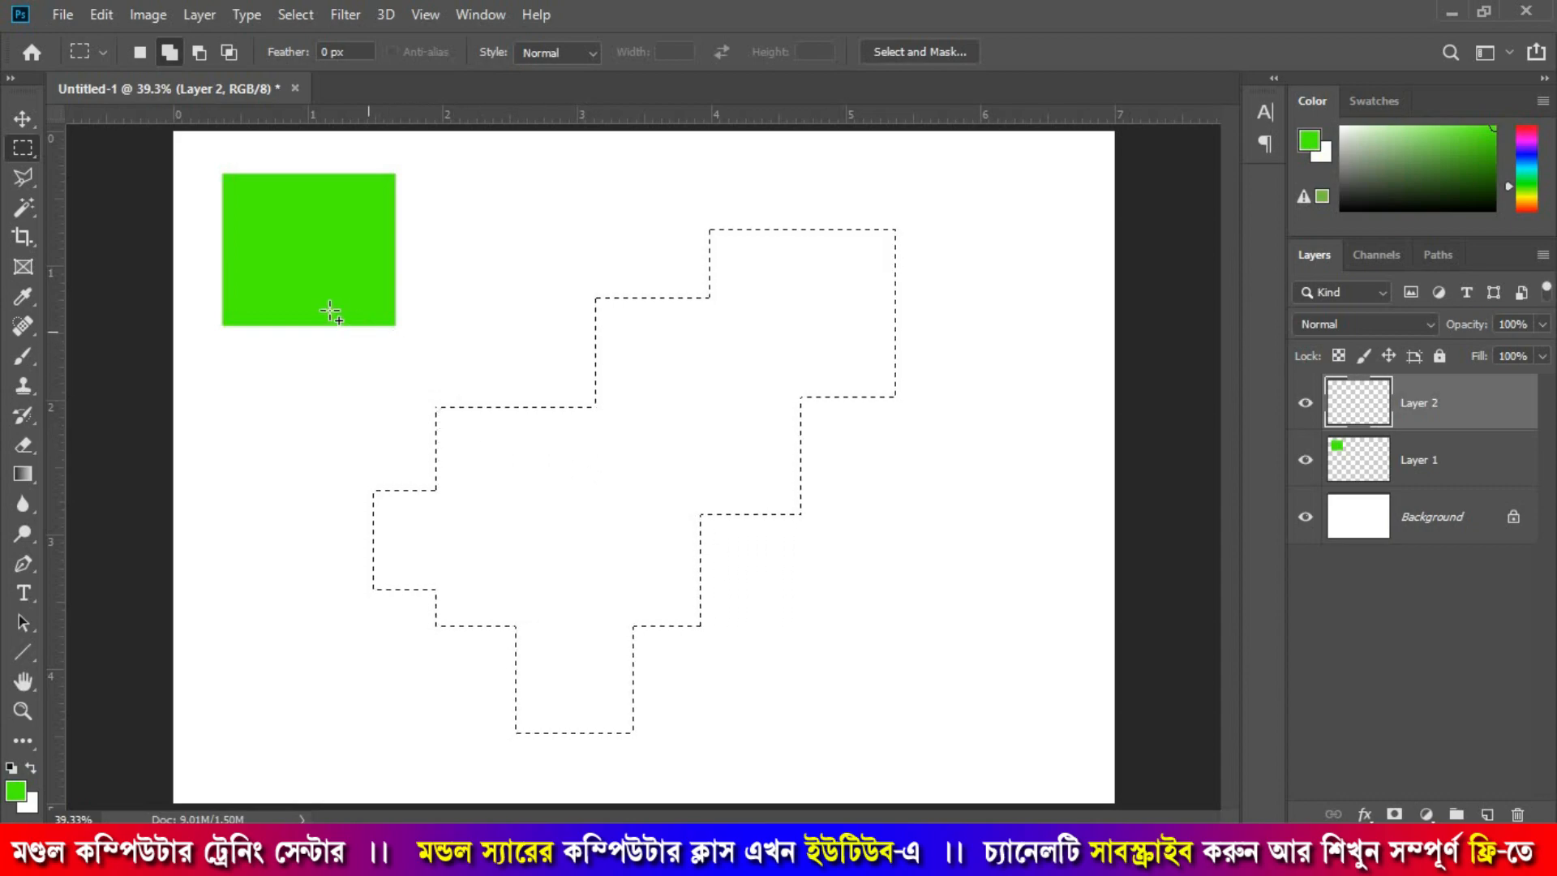
Step: Subtract the lower part and lower-right corner from the stepped selection, and add a tall rectangle extending down from its middle
{"action": "left_click", "coordinate": [198, 51]}
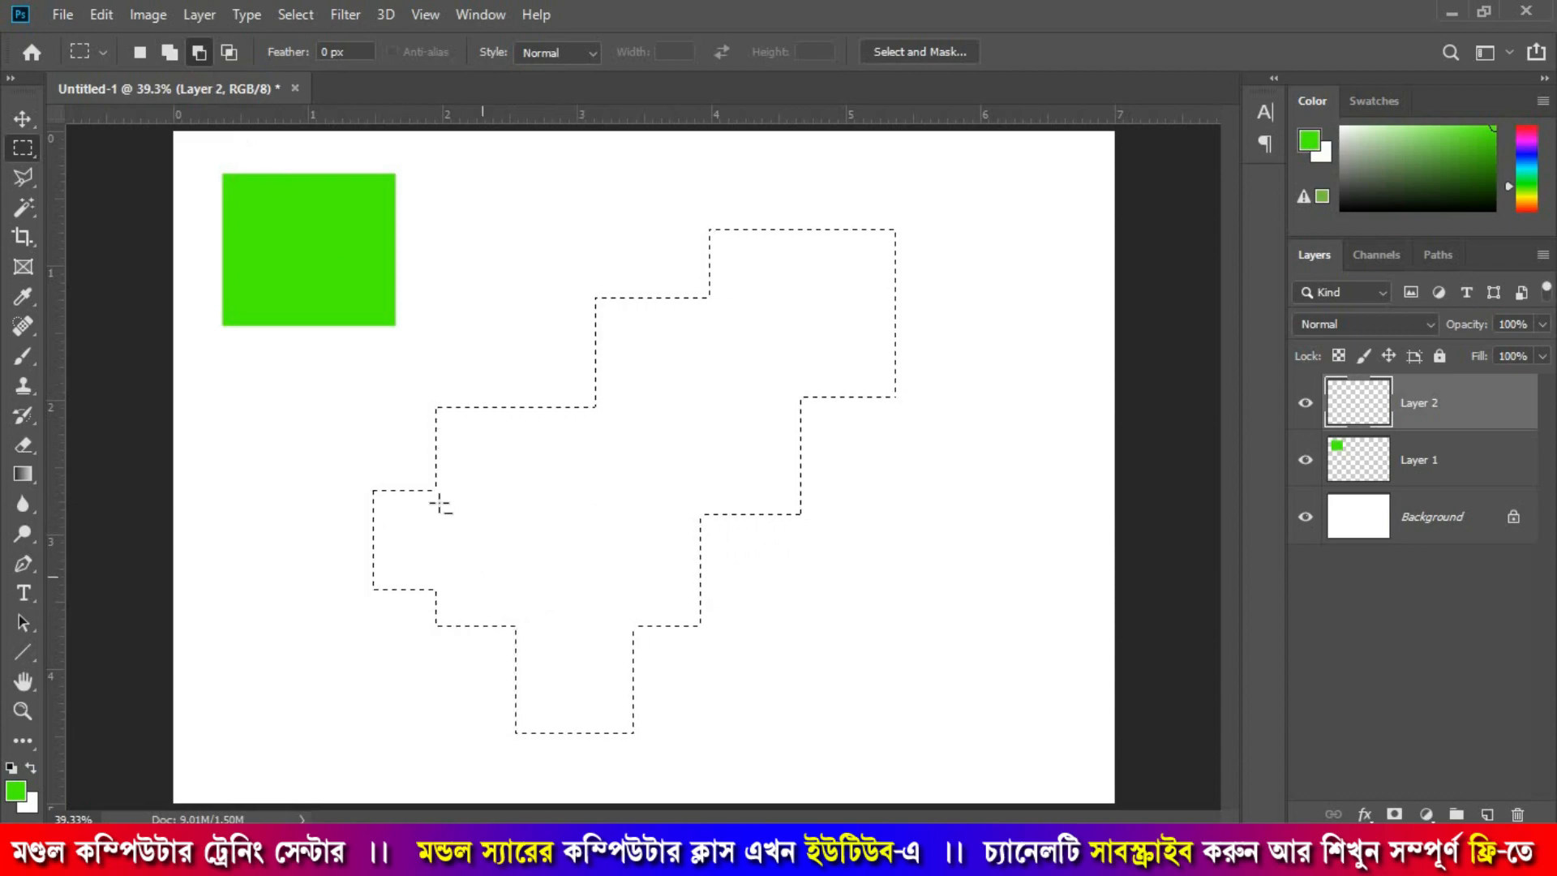
{"action": "left_click_drag", "start_coordinate": [309, 480], "coordinate": [857, 780]}
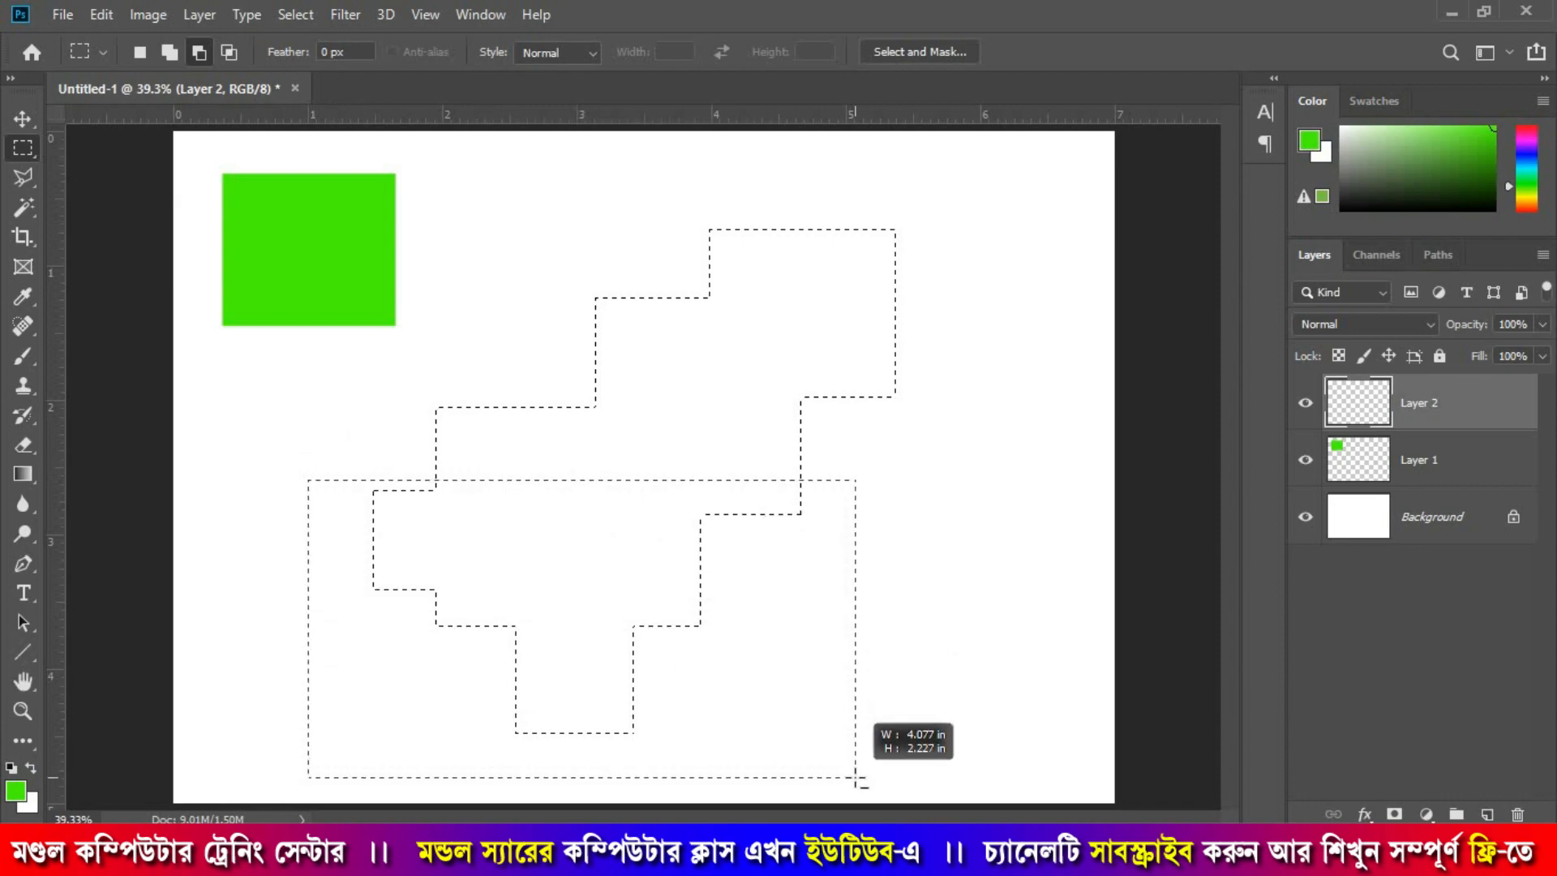
{"action": "left_click_drag", "start_coordinate": [858, 780], "coordinate": [856, 779]}
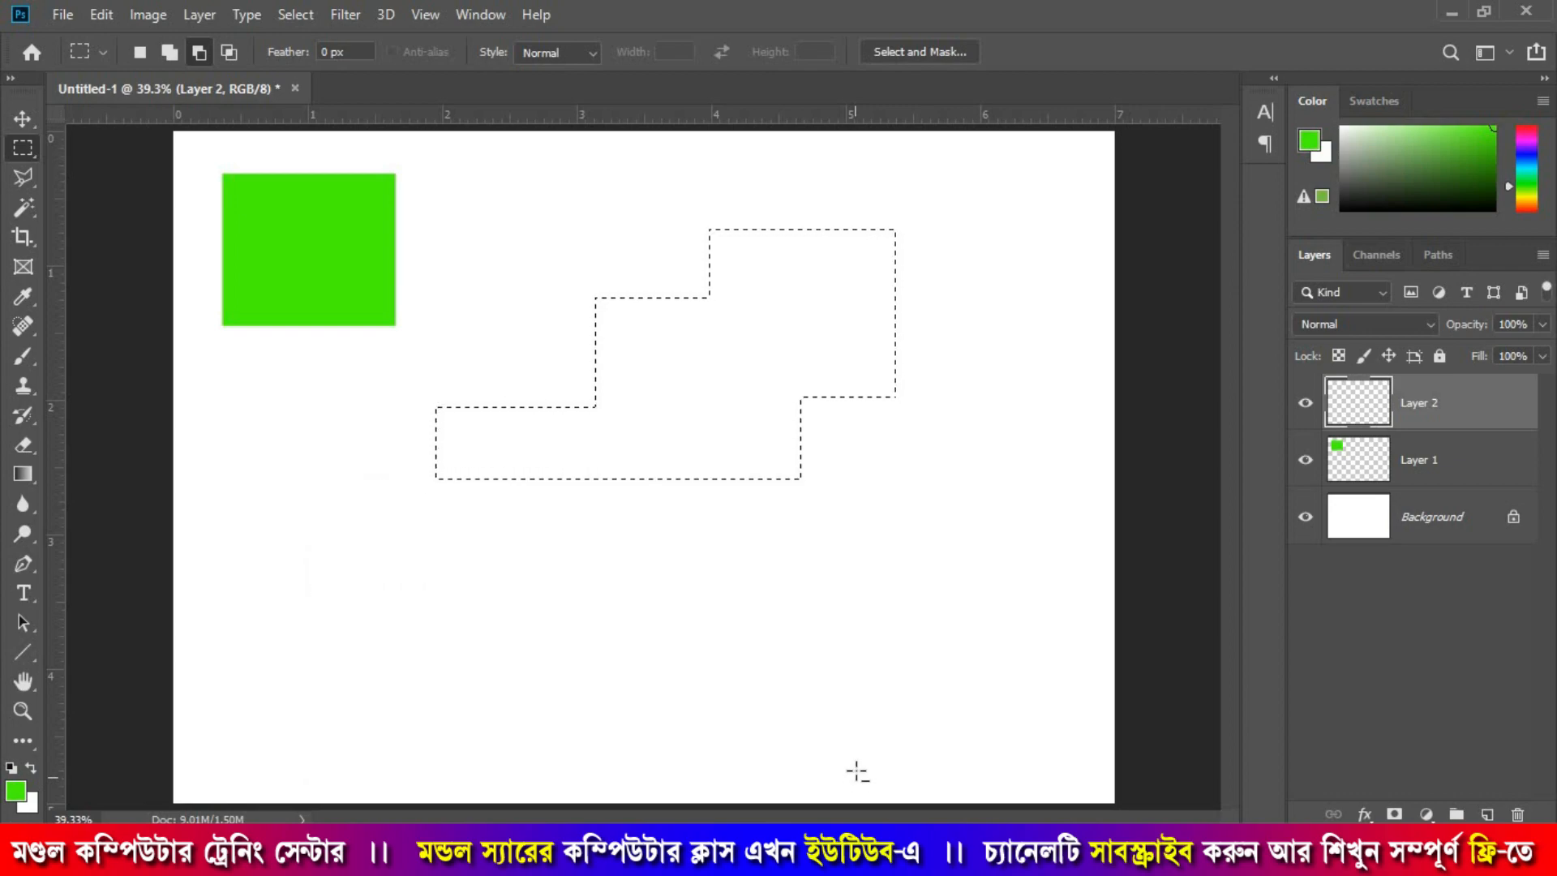
{"action": "left_click_drag", "start_coordinate": [698, 355], "coordinate": [949, 565]}
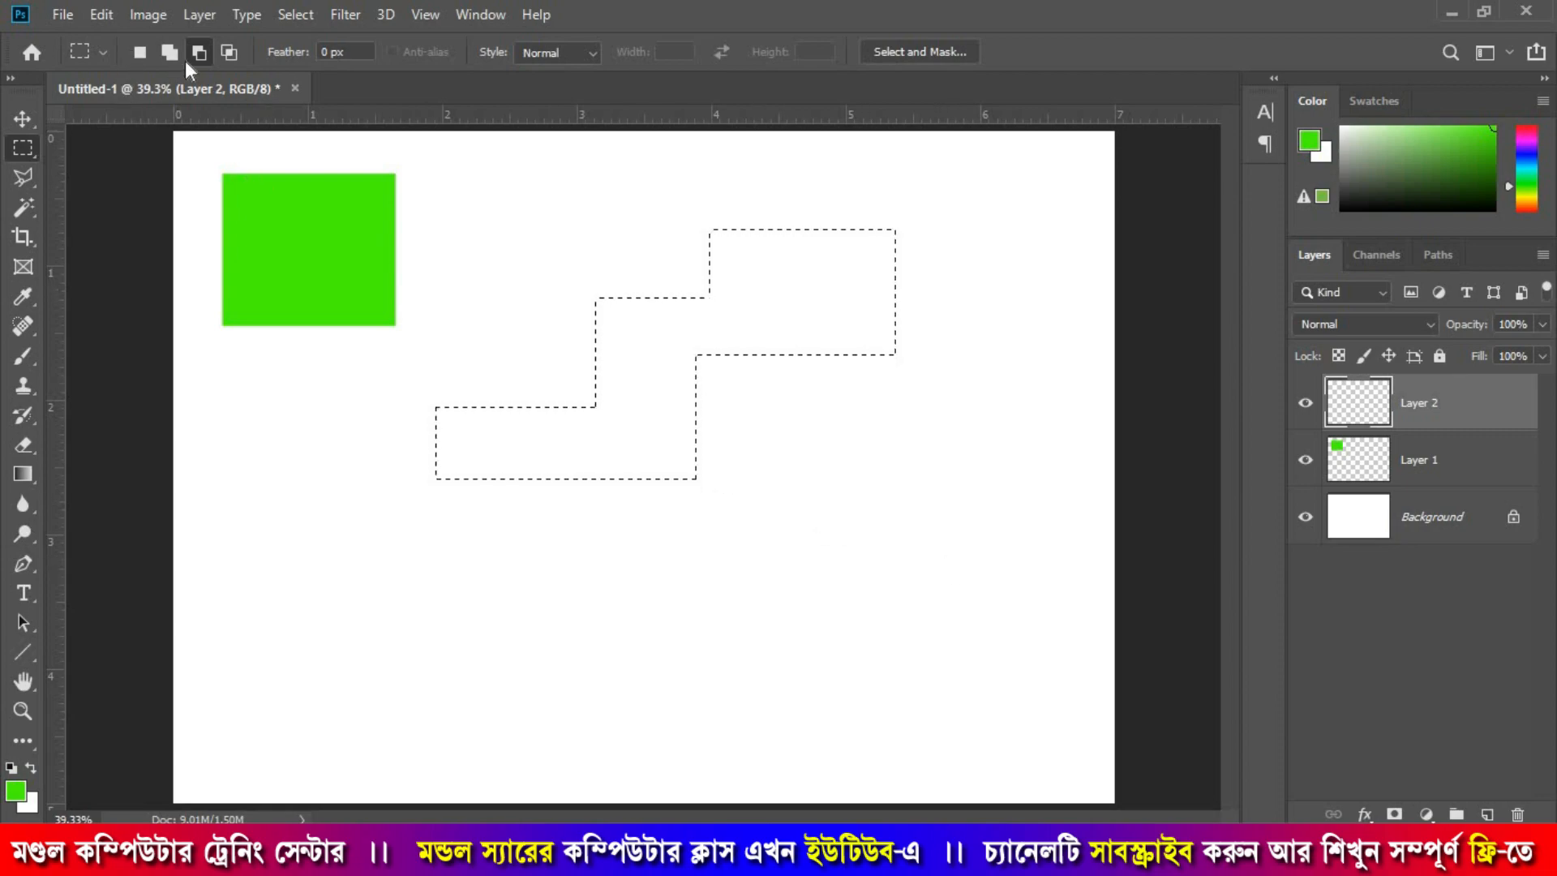
{"action": "left_click", "coordinate": [171, 53]}
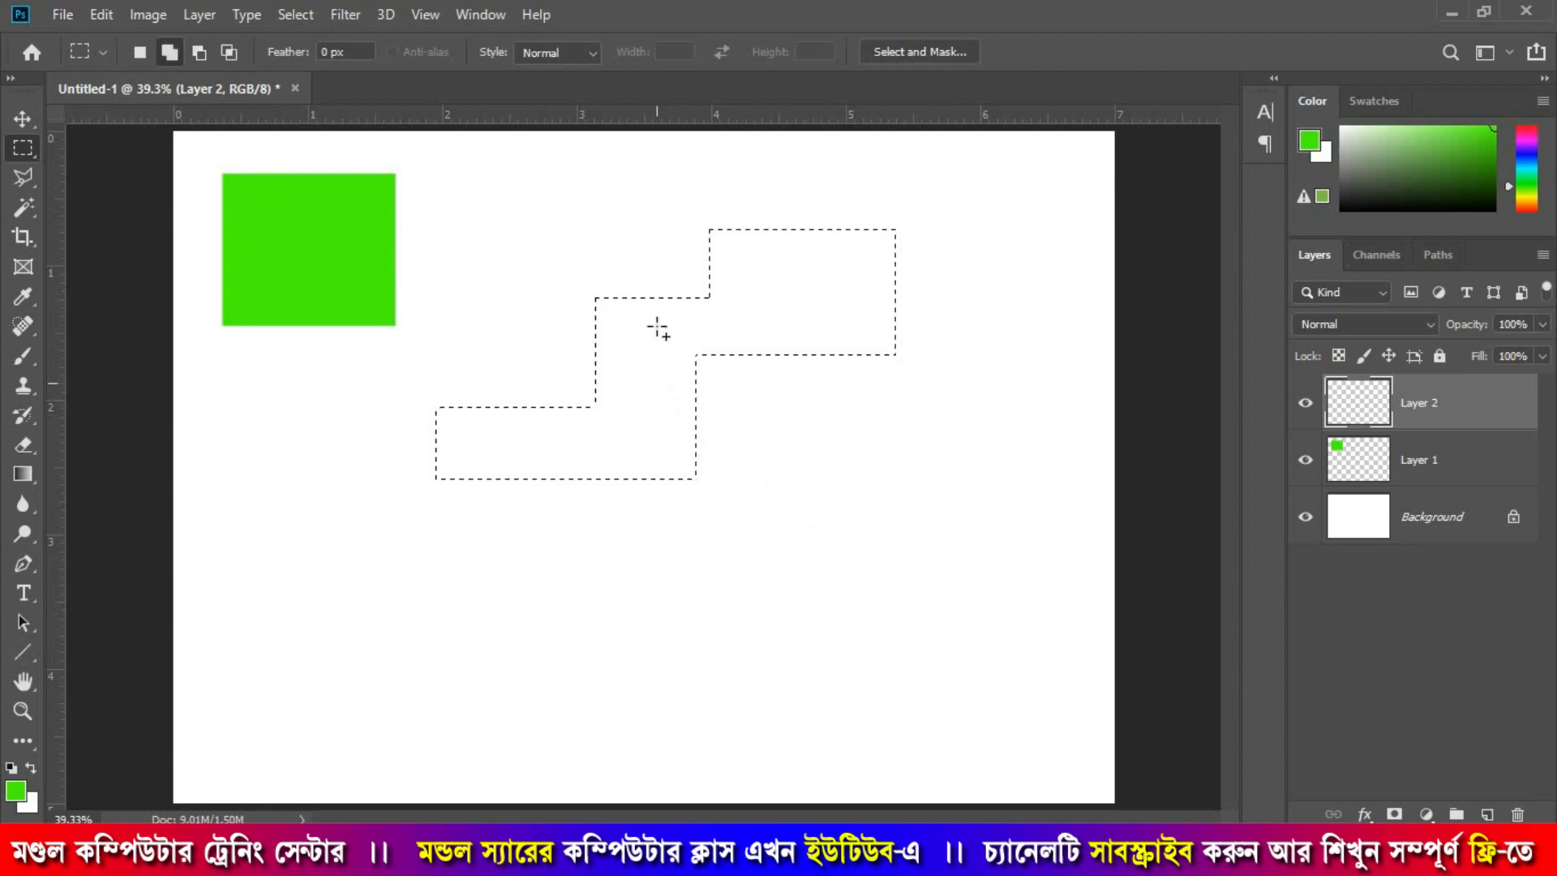
{"action": "left_click_drag", "start_coordinate": [849, 617], "coordinate": [851, 631]}
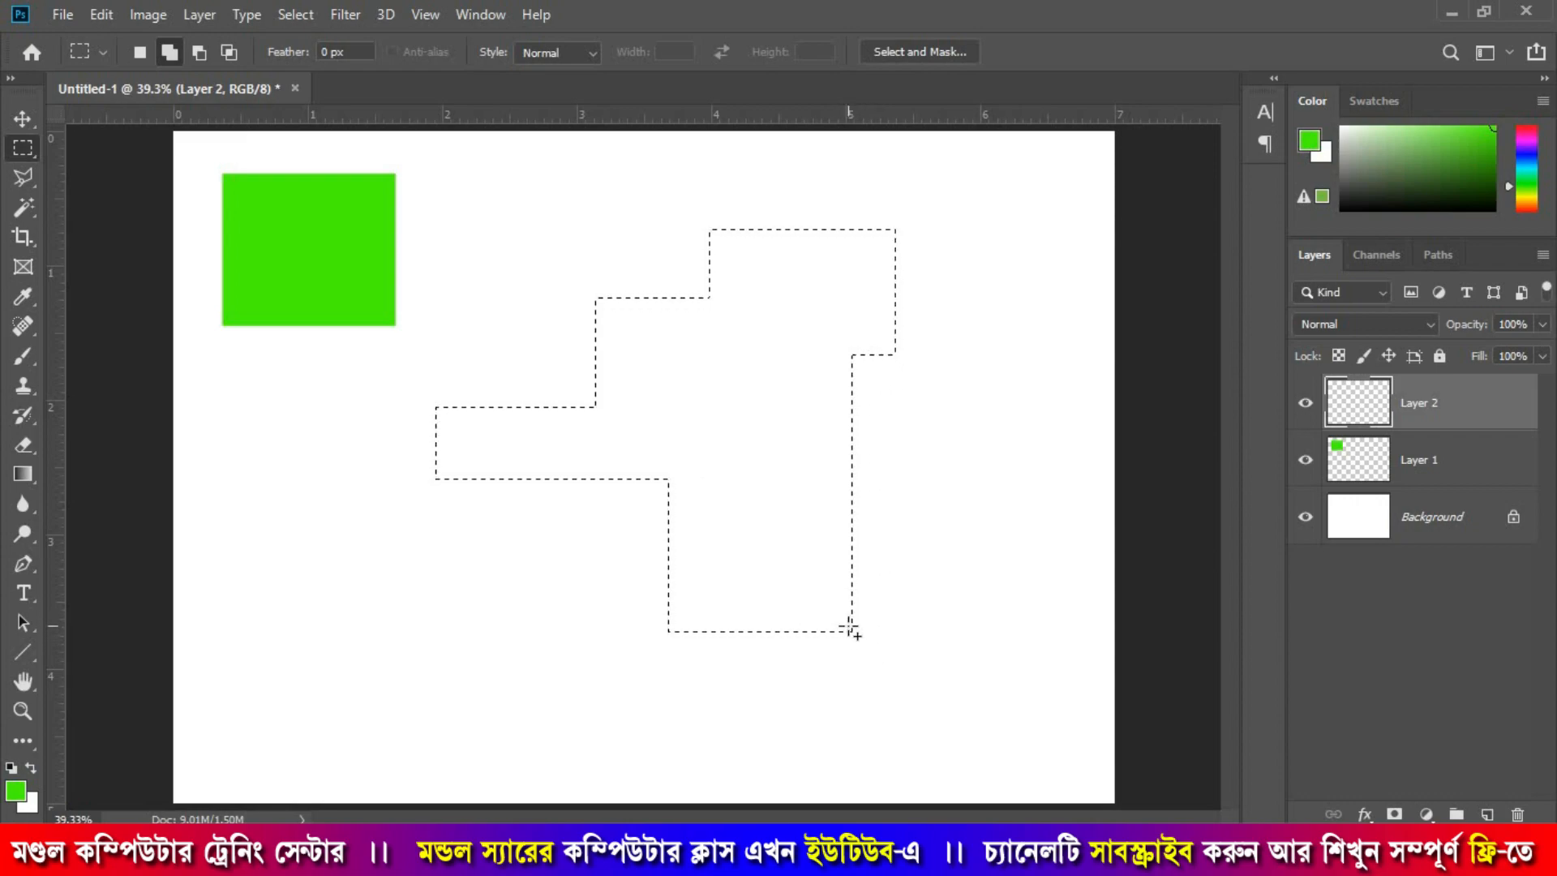
Step: Set the foreground color to teal green, fill the combined selection on the new layer with it and deselect
{"action": "left_click", "coordinate": [1526, 173]}
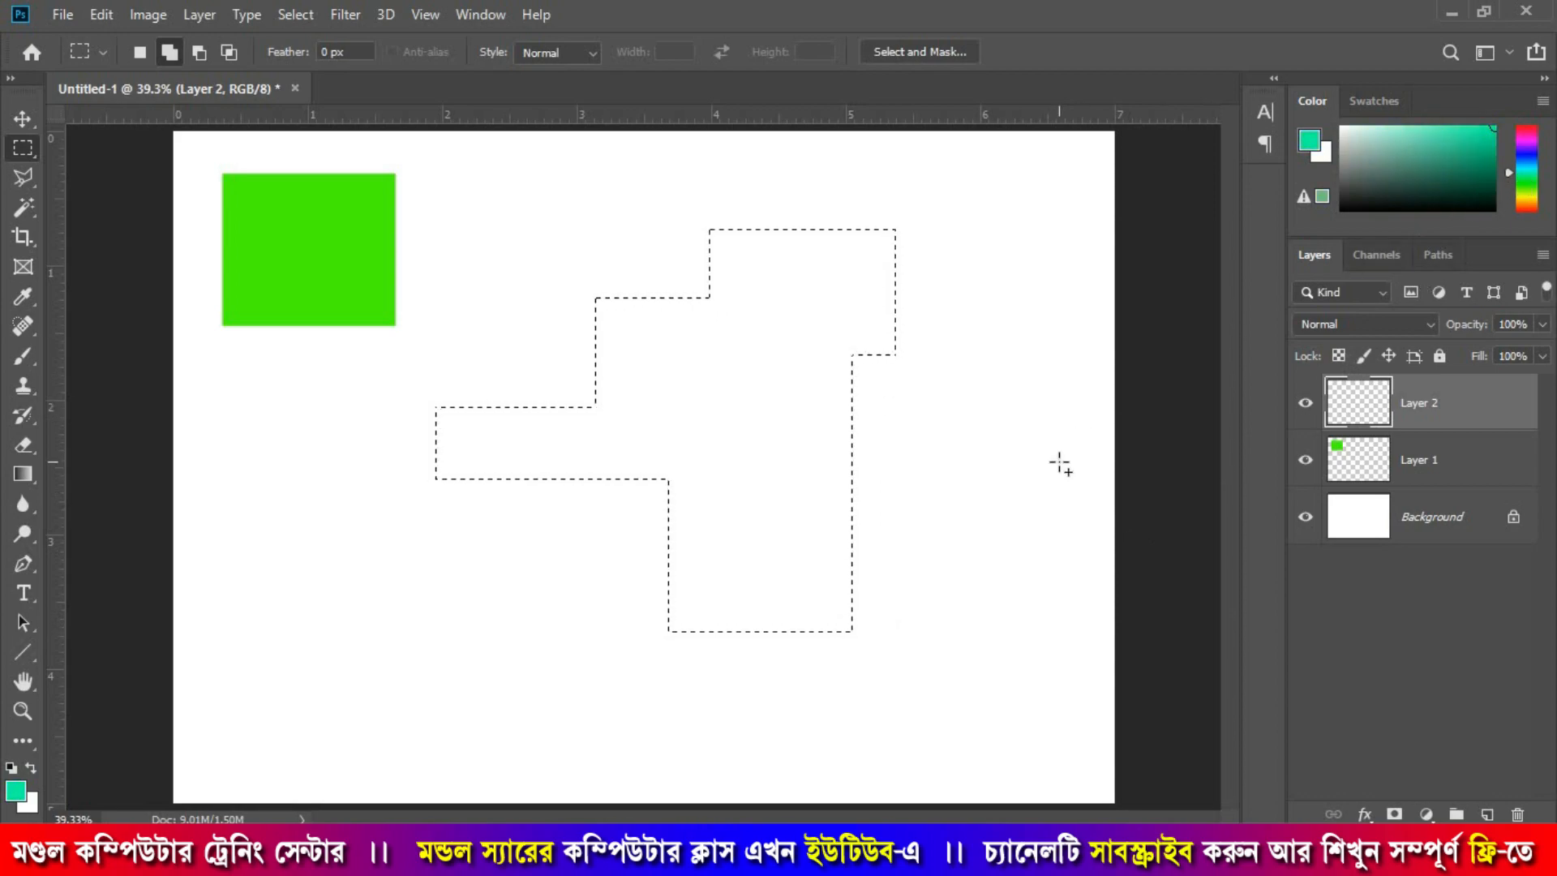
{"action": "key", "text": "alt"}
{"action": "key", "text": "alt+BackSpace"}
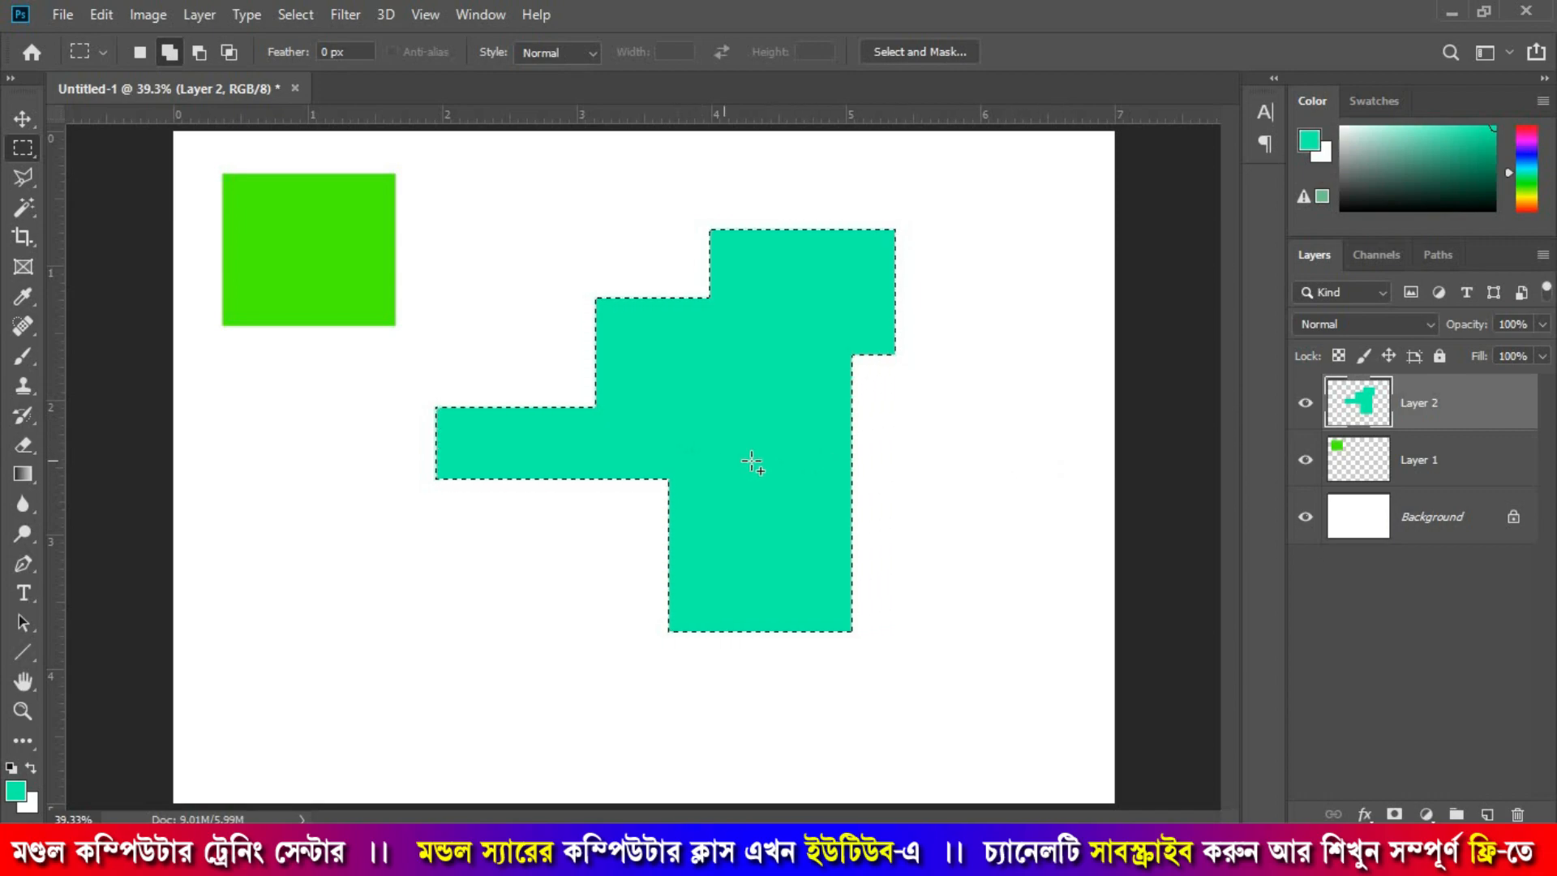
{"action": "key", "text": "ctrl+d"}
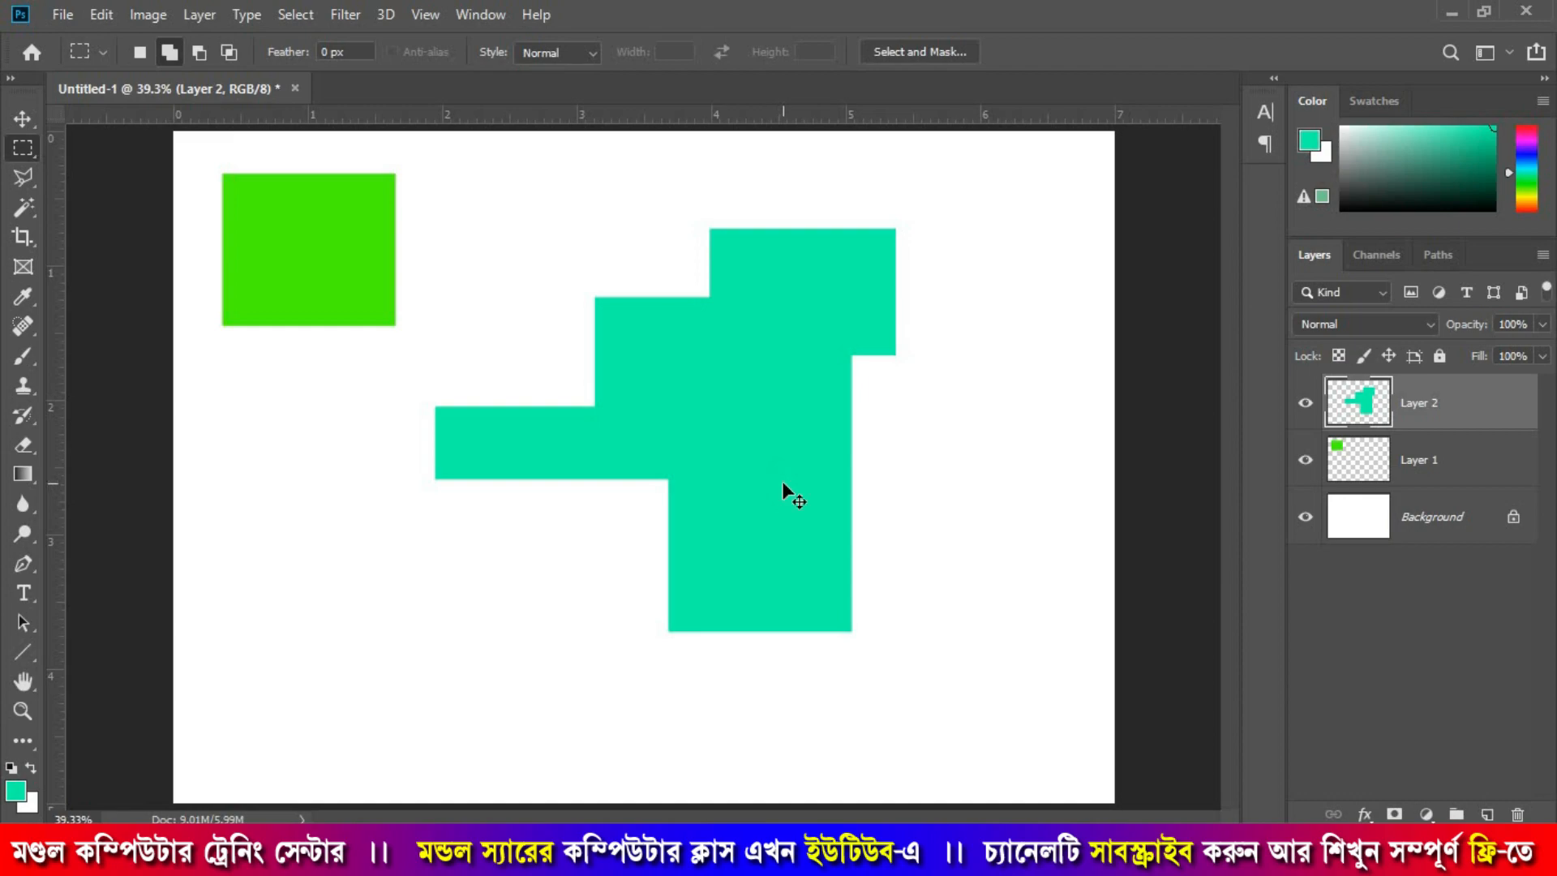
Step: Scale the teal shape proportionally to about 54% and place it just beside the green rectangle
{"action": "left_click_drag", "start_coordinate": [734, 511], "coordinate": [843, 463]}
{"action": "key", "text": "ctrl+t"}
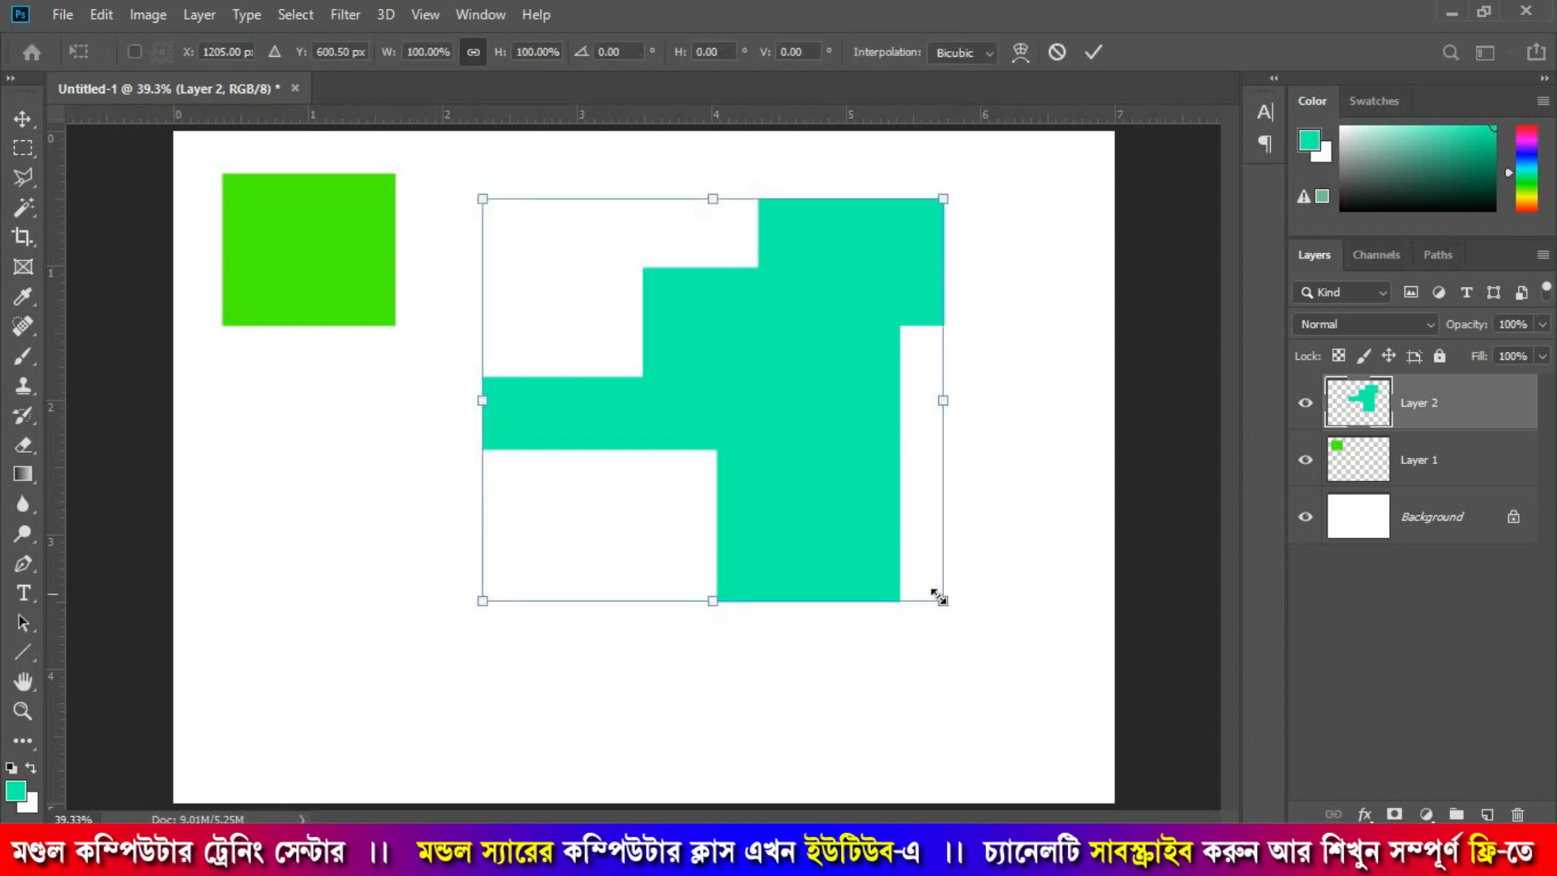
{"action": "left_click_drag", "start_coordinate": [940, 596], "coordinate": [714, 428]}
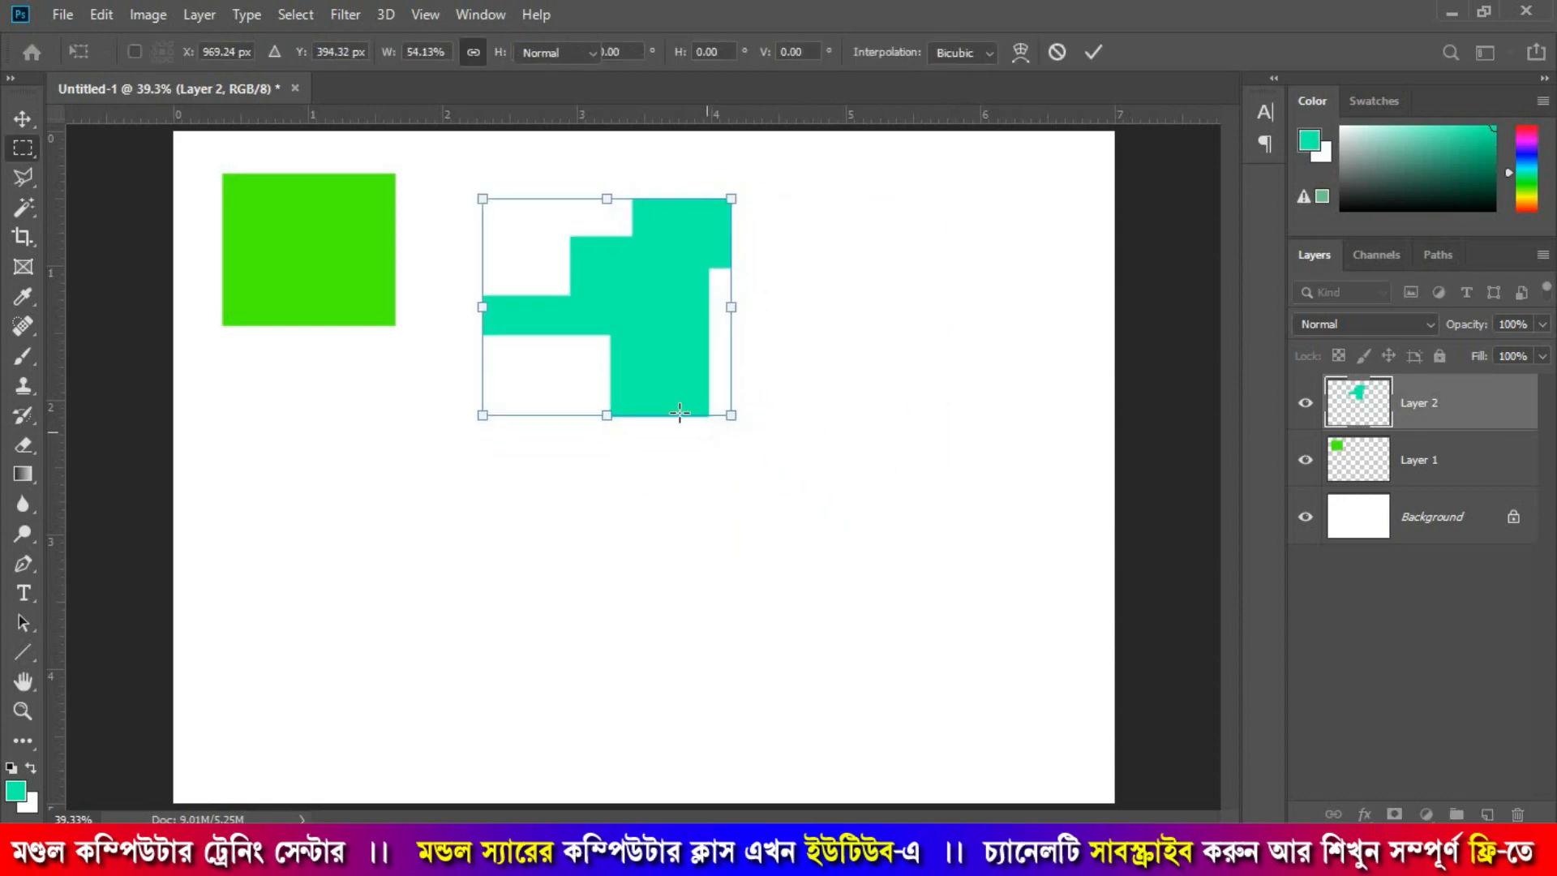
{"action": "key", "text": "Return"}
{"action": "key", "text": "m"}
{"action": "left_click_drag", "start_coordinate": [631, 322], "coordinate": [633, 359]}
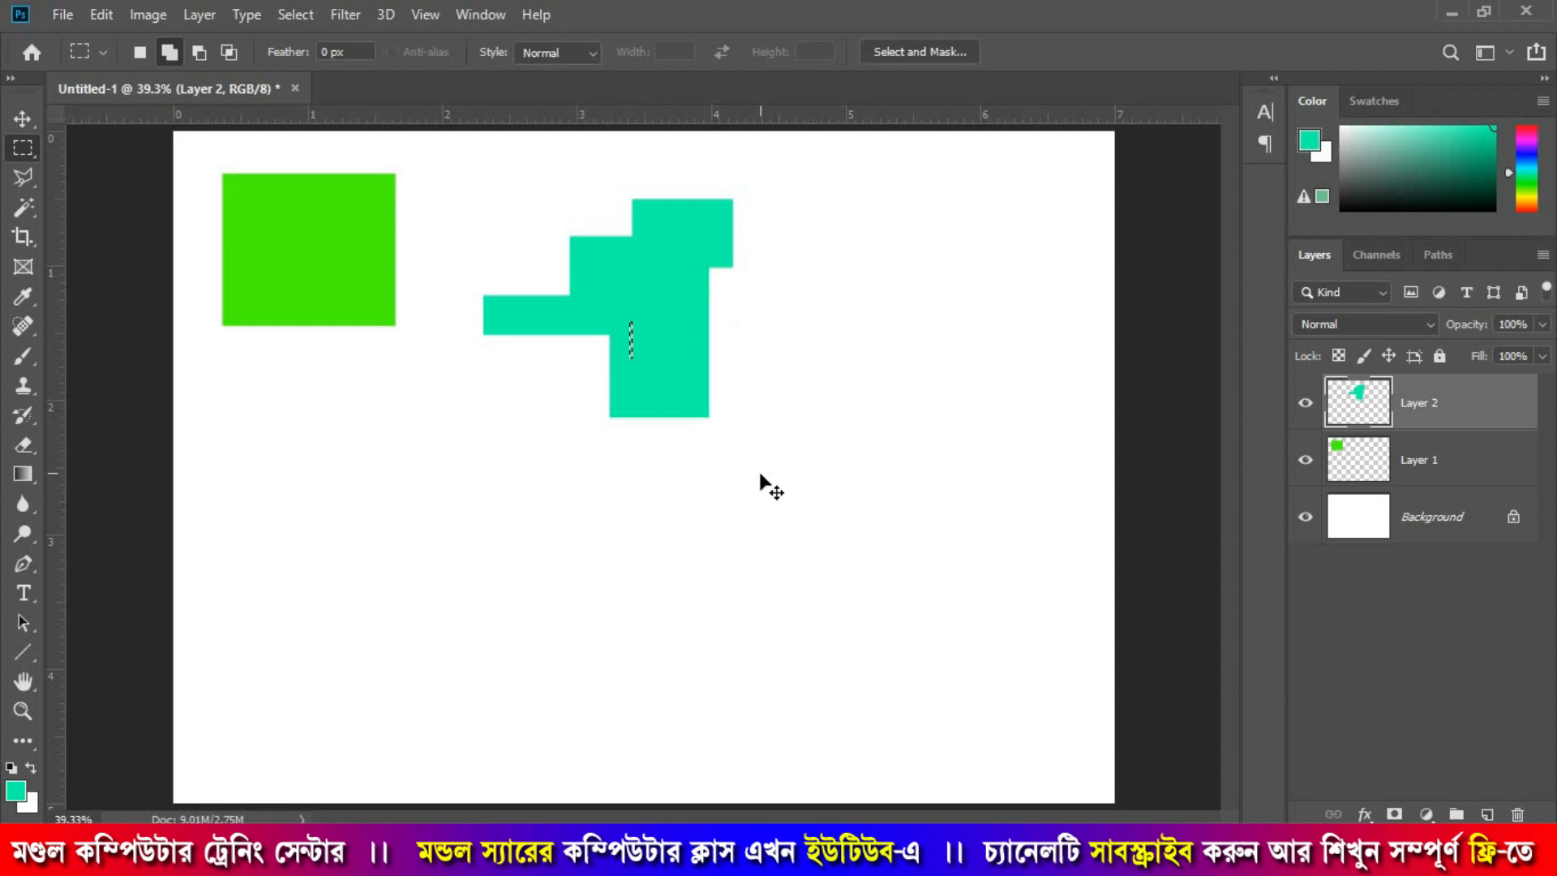
{"action": "key", "text": "ctrl+d"}
{"action": "left_click_drag", "start_coordinate": [685, 363], "coordinate": [642, 335]}
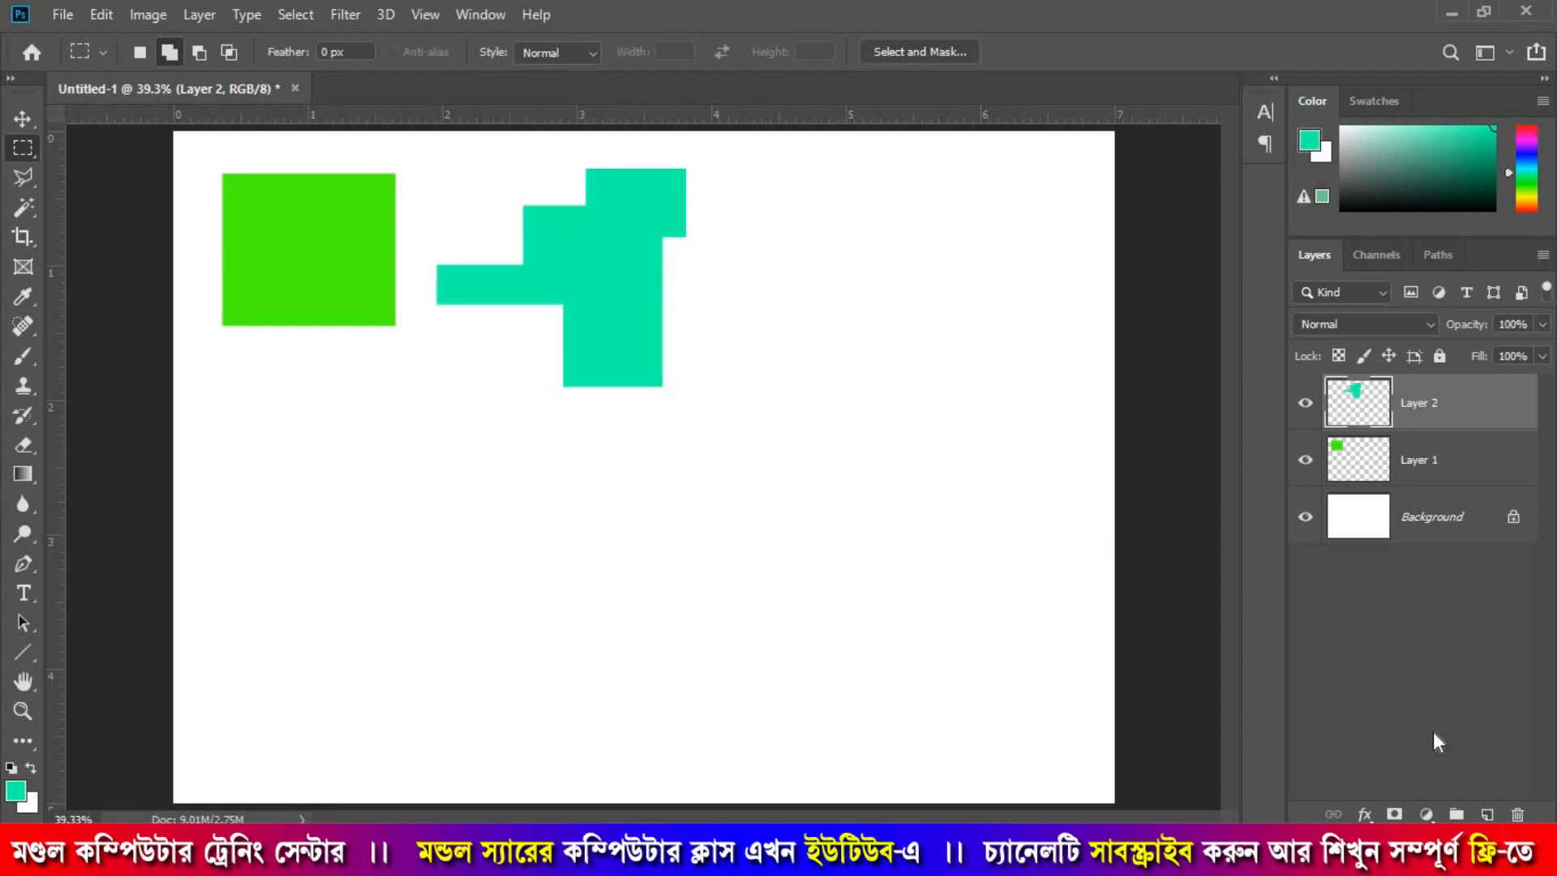
Step: Add a new layer and draw a wide rectangular selection of about 3 by 1.6 in below the teal shape
{"action": "left_click", "coordinate": [1488, 815]}
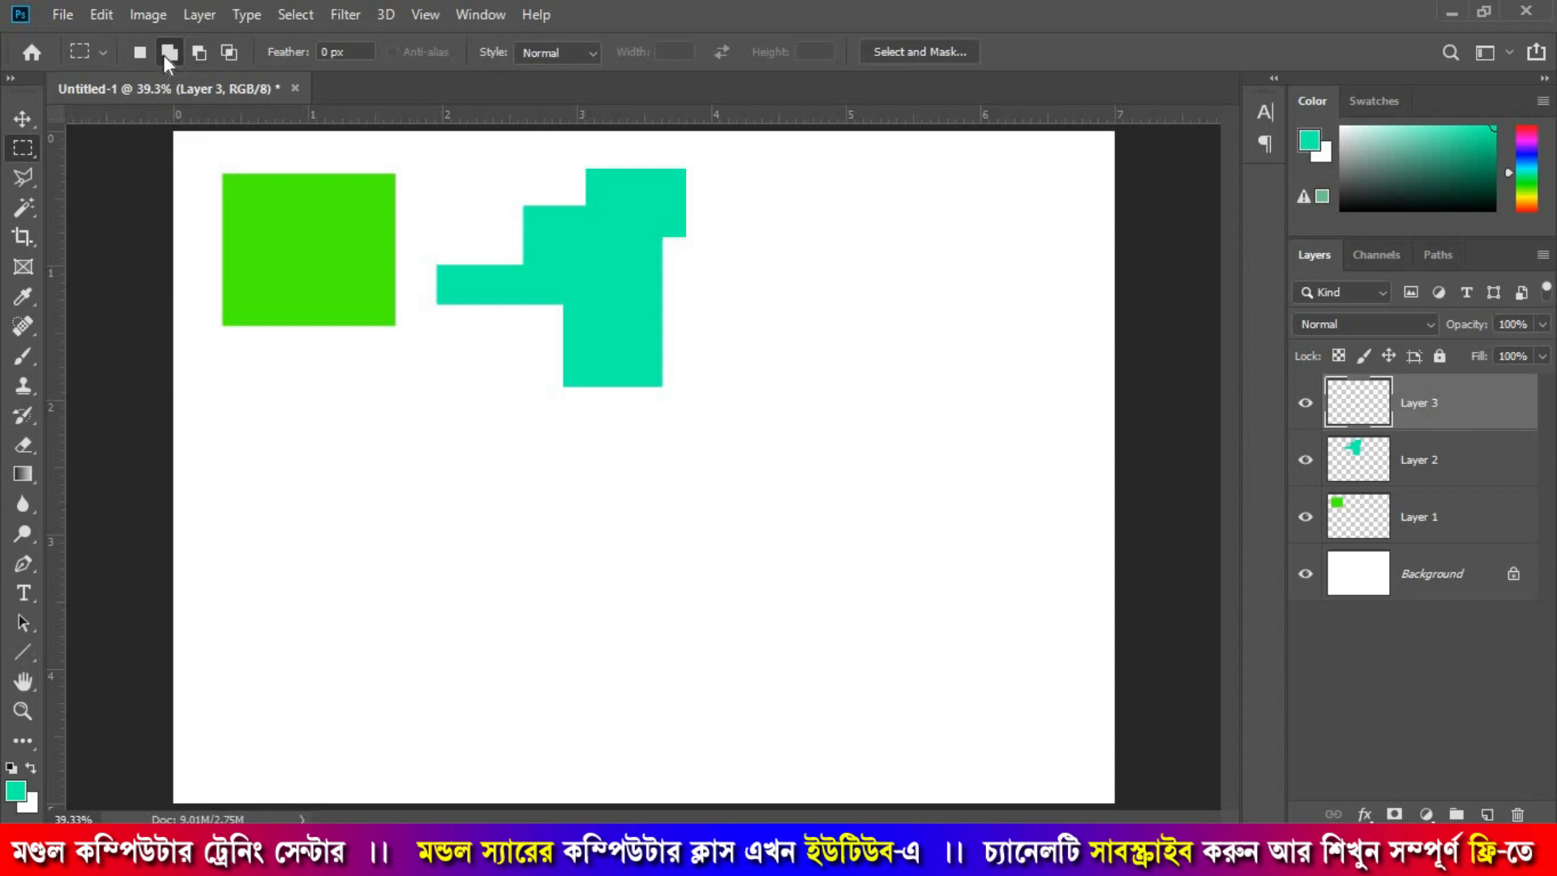
{"action": "left_click", "coordinate": [229, 52]}
{"action": "left_click_drag", "start_coordinate": [463, 480], "coordinate": [873, 698]}
Step: Reduce the wide selection with Intersect with selection, using a tall rectangle across its middle and another overlapping its upper-right part
{"action": "left_click", "coordinate": [230, 52]}
{"action": "left_click_drag", "start_coordinate": [567, 425], "coordinate": [778, 774]}
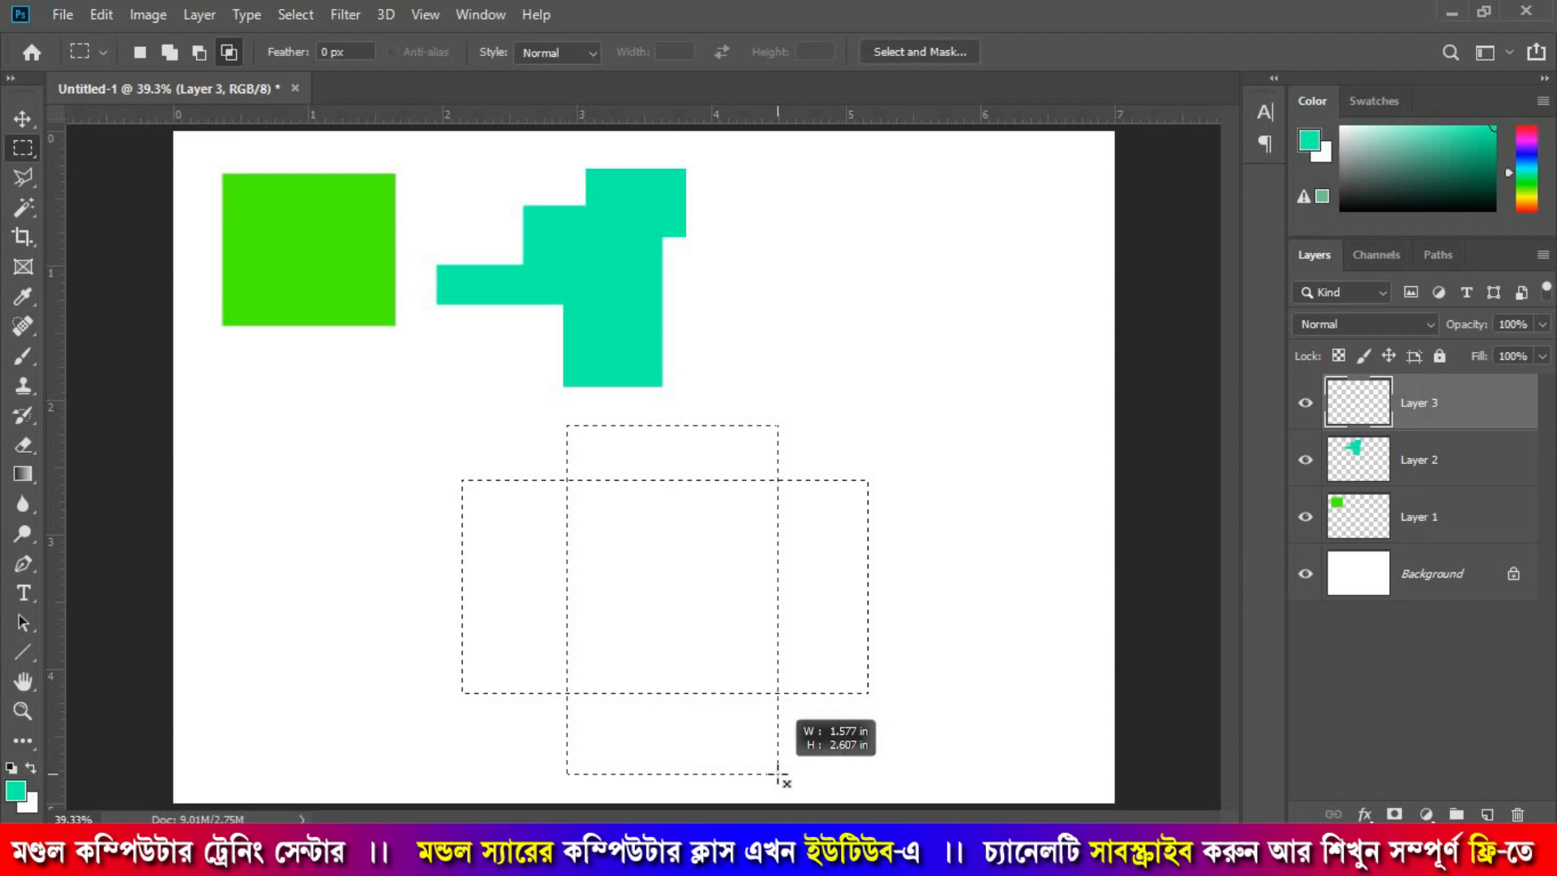
{"action": "mouse_move", "coordinate": [778, 773]}
{"action": "left_mouse_down"}
{"action": "mouse_move", "coordinate": [514, 689]}
{"action": "mouse_move", "coordinate": [486, 591]}
{"action": "mouse_move", "coordinate": [928, 598]}
{"action": "mouse_move", "coordinate": [796, 680]}
{"action": "mouse_move", "coordinate": [769, 767]}
{"action": "left_mouse_up"}
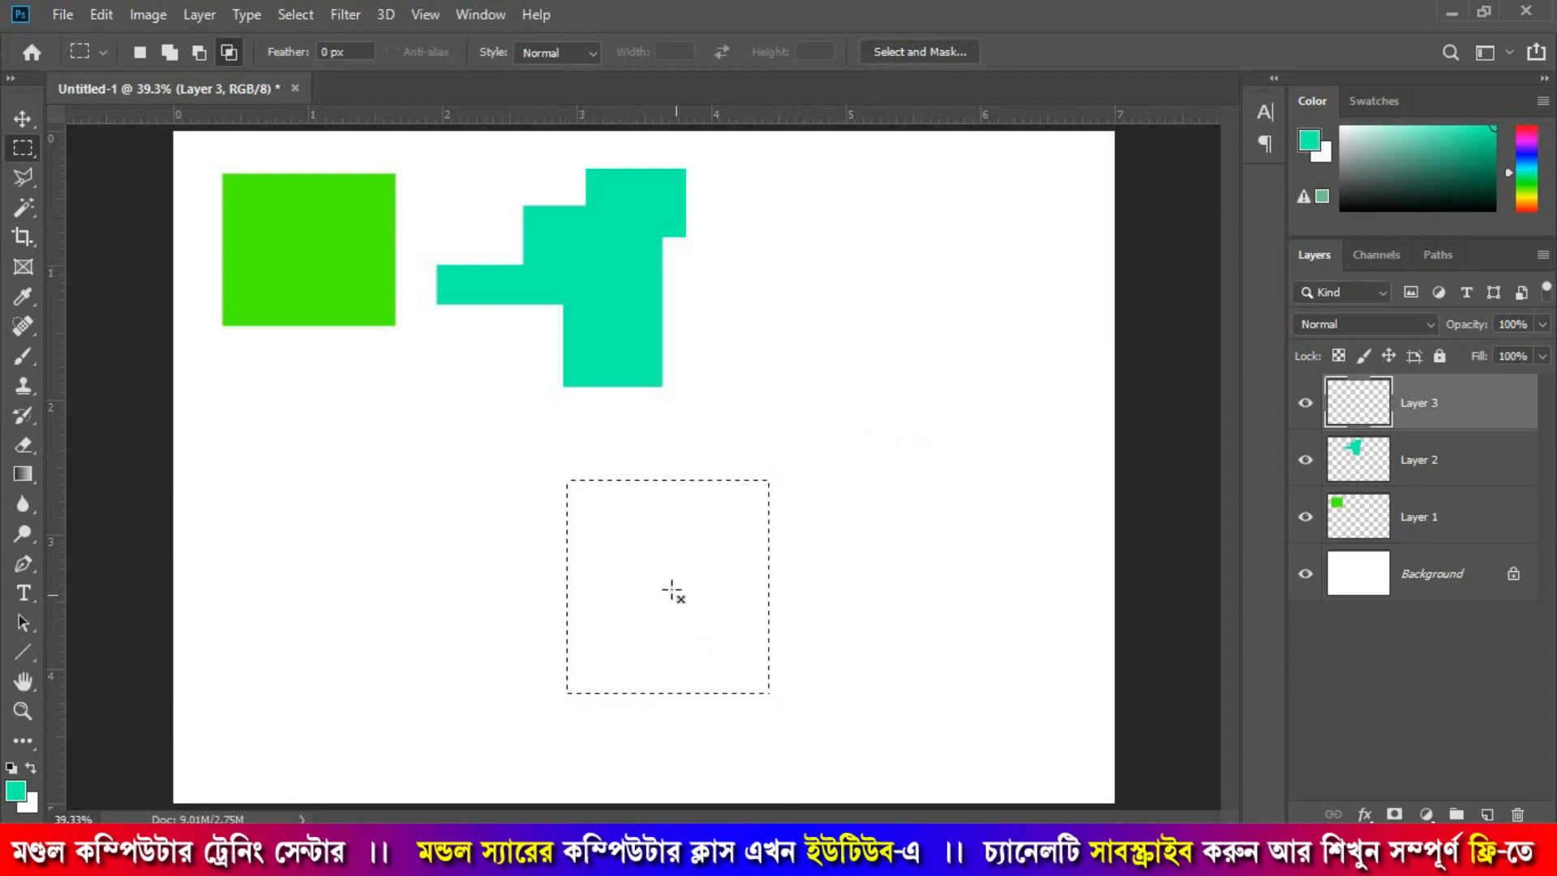
{"action": "left_click_drag", "start_coordinate": [702, 438], "coordinate": [852, 625]}
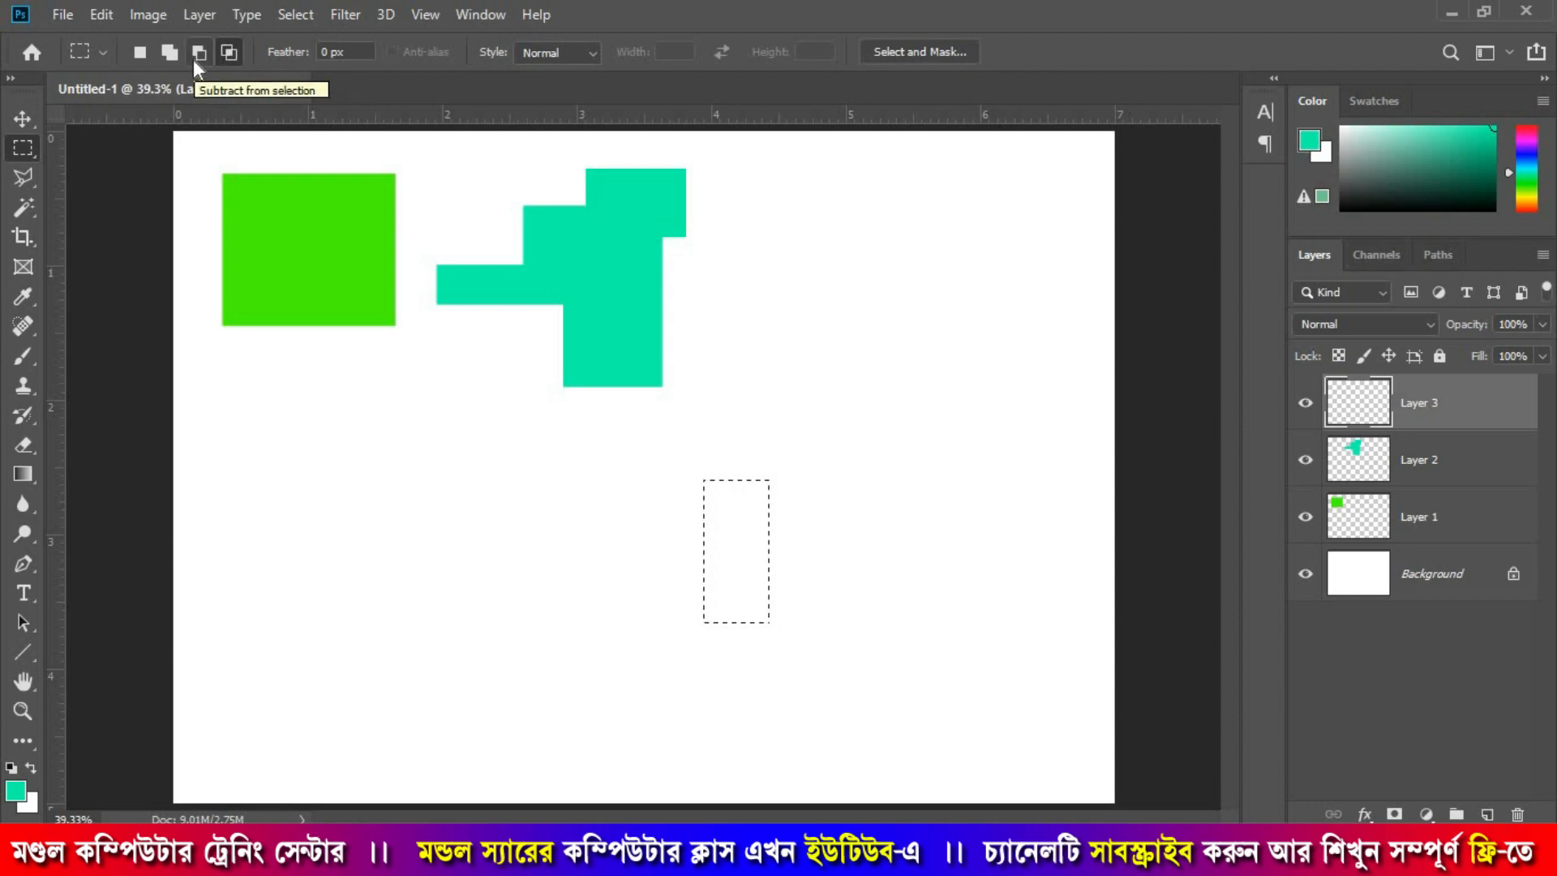
Step: Switch back to New selection mode, draw three rectangular selections in succession at different spots on the canvas, and deselect
{"action": "left_click", "coordinate": [140, 52]}
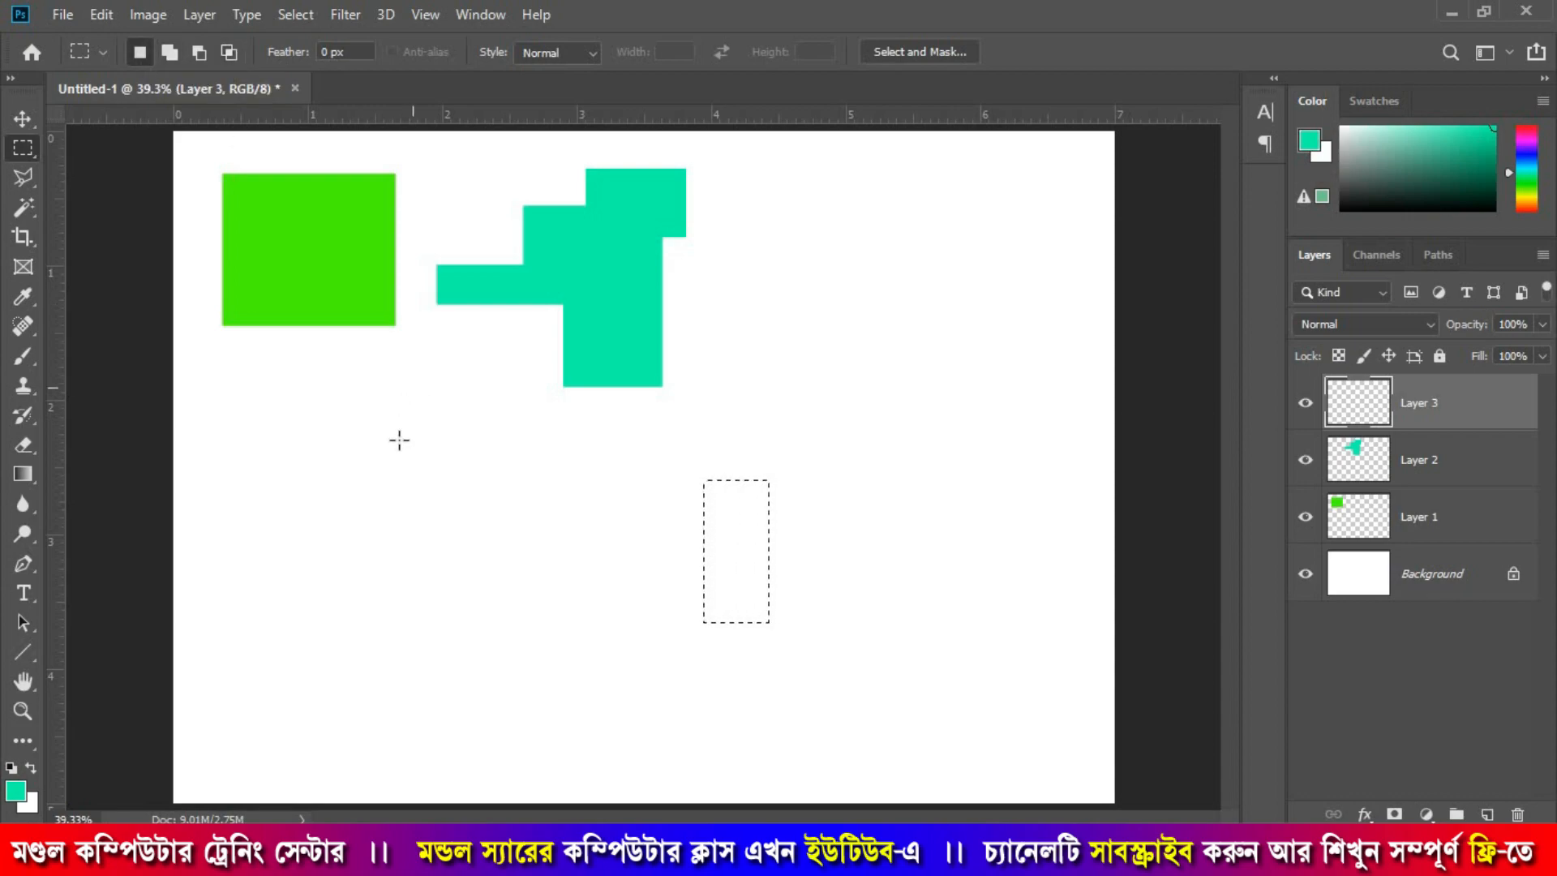
{"action": "left_click_drag", "start_coordinate": [354, 459], "coordinate": [485, 563]}
{"action": "left_click_drag", "start_coordinate": [514, 438], "coordinate": [719, 577]}
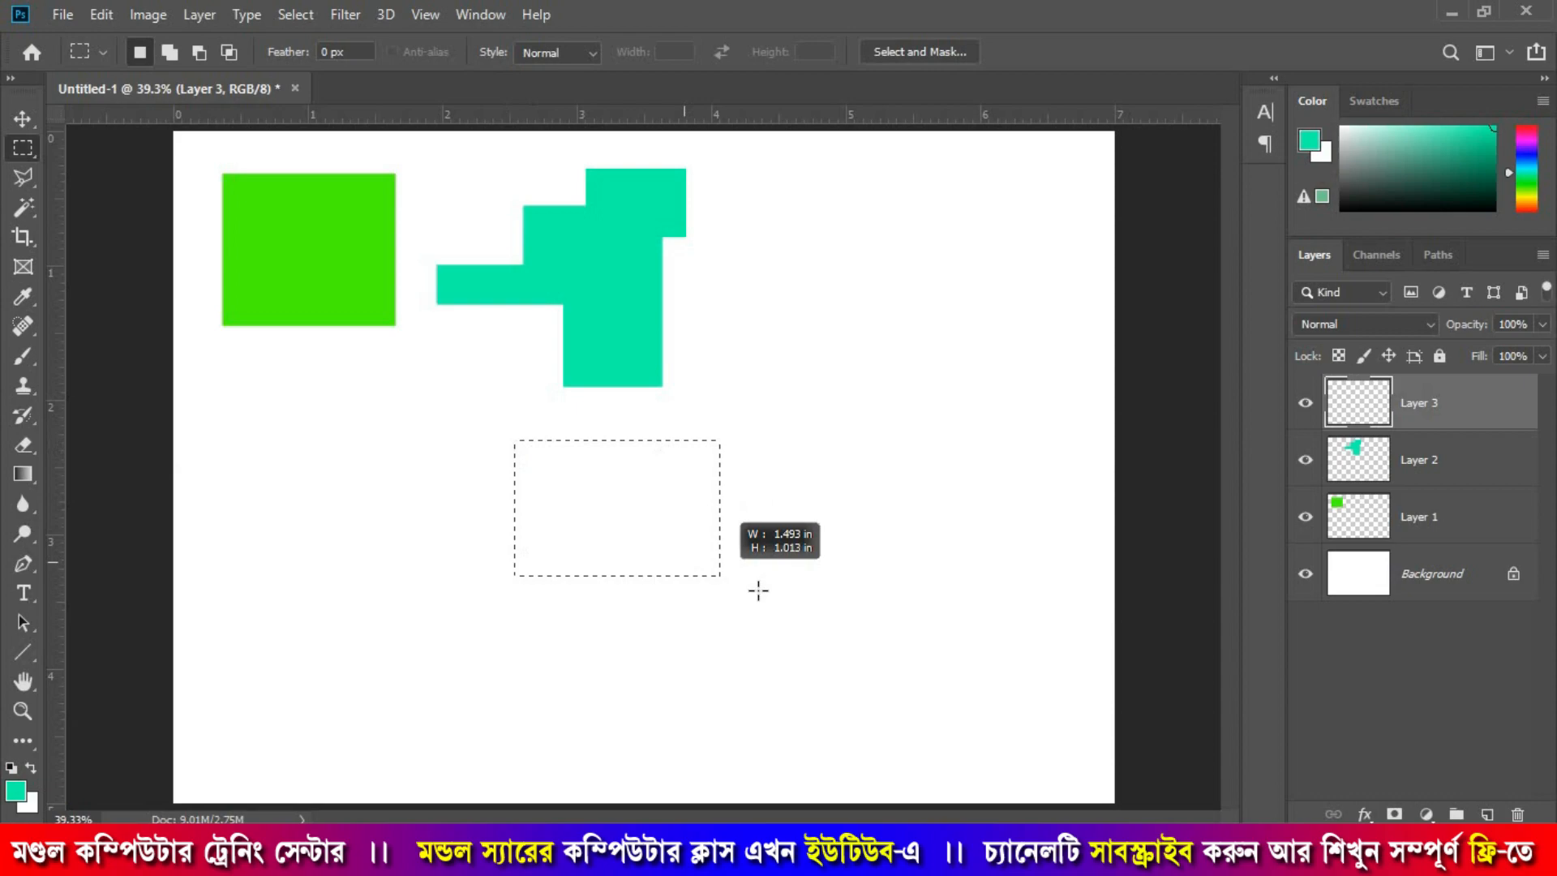
{"action": "left_click_drag", "start_coordinate": [788, 300], "coordinate": [927, 413]}
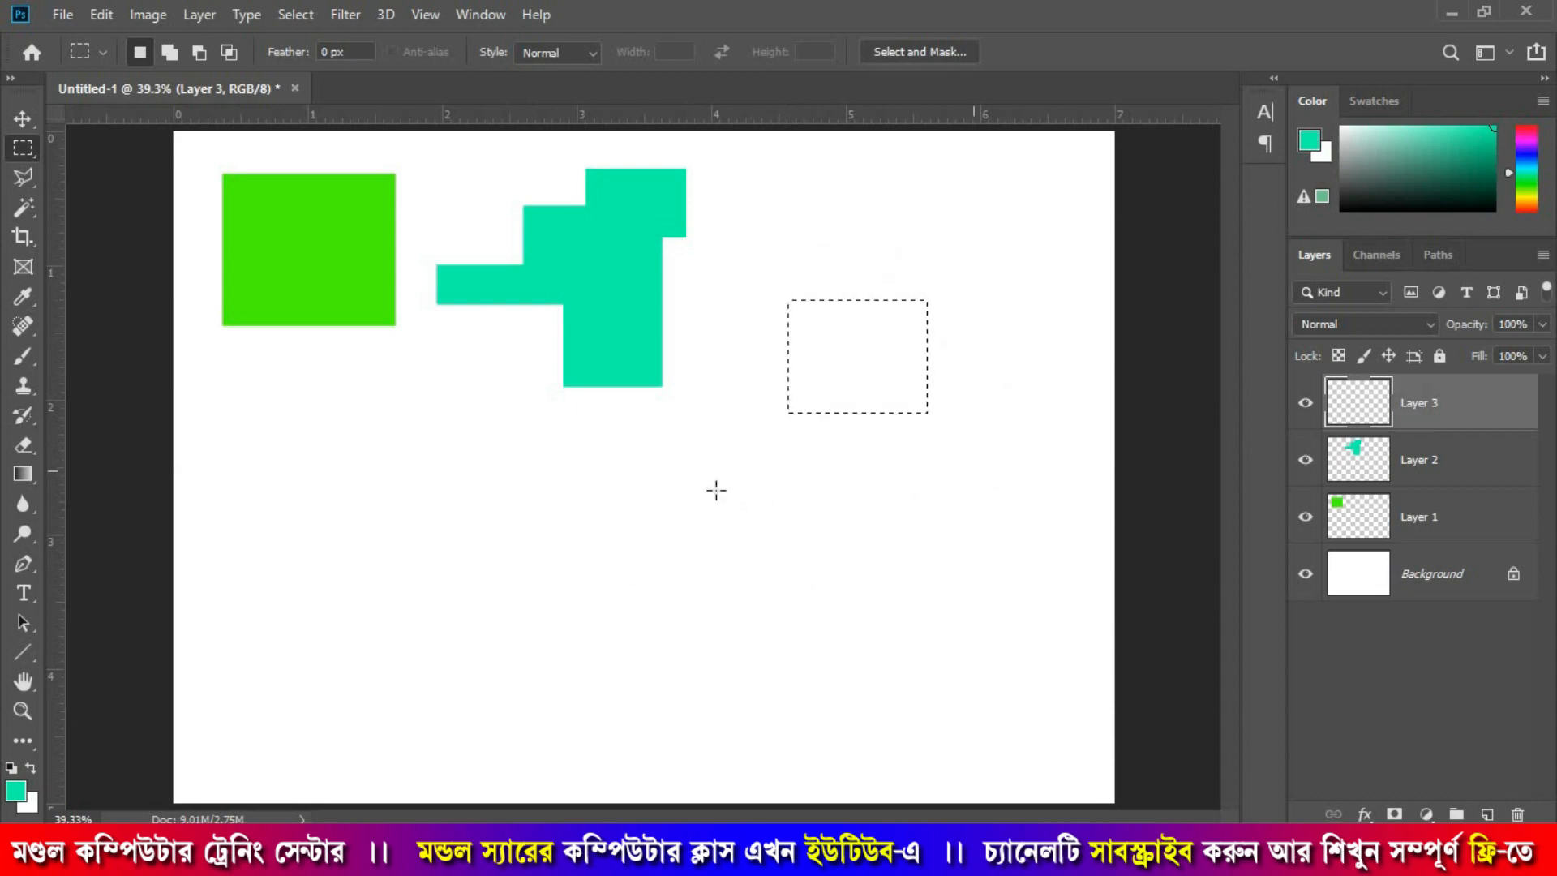
{"action": "left_click", "coordinate": [457, 465]}
Step: Set the marquee style to Fixed Ratio with width 2 and height 2, draw a square selection below the shapes and deselect
{"action": "left_click", "coordinate": [592, 52]}
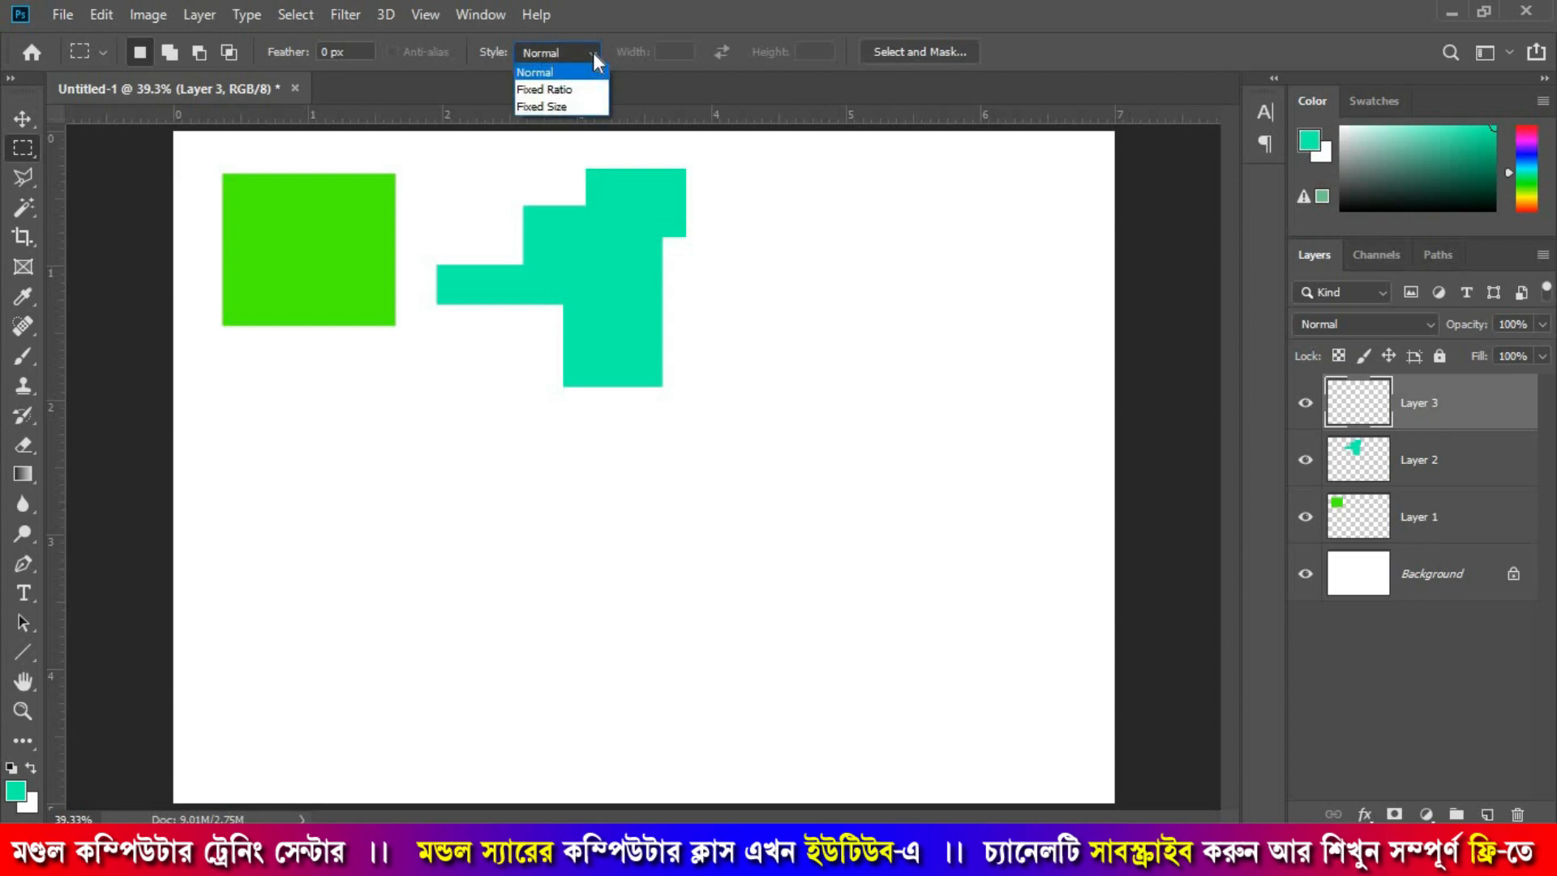
{"action": "left_click", "coordinate": [552, 90]}
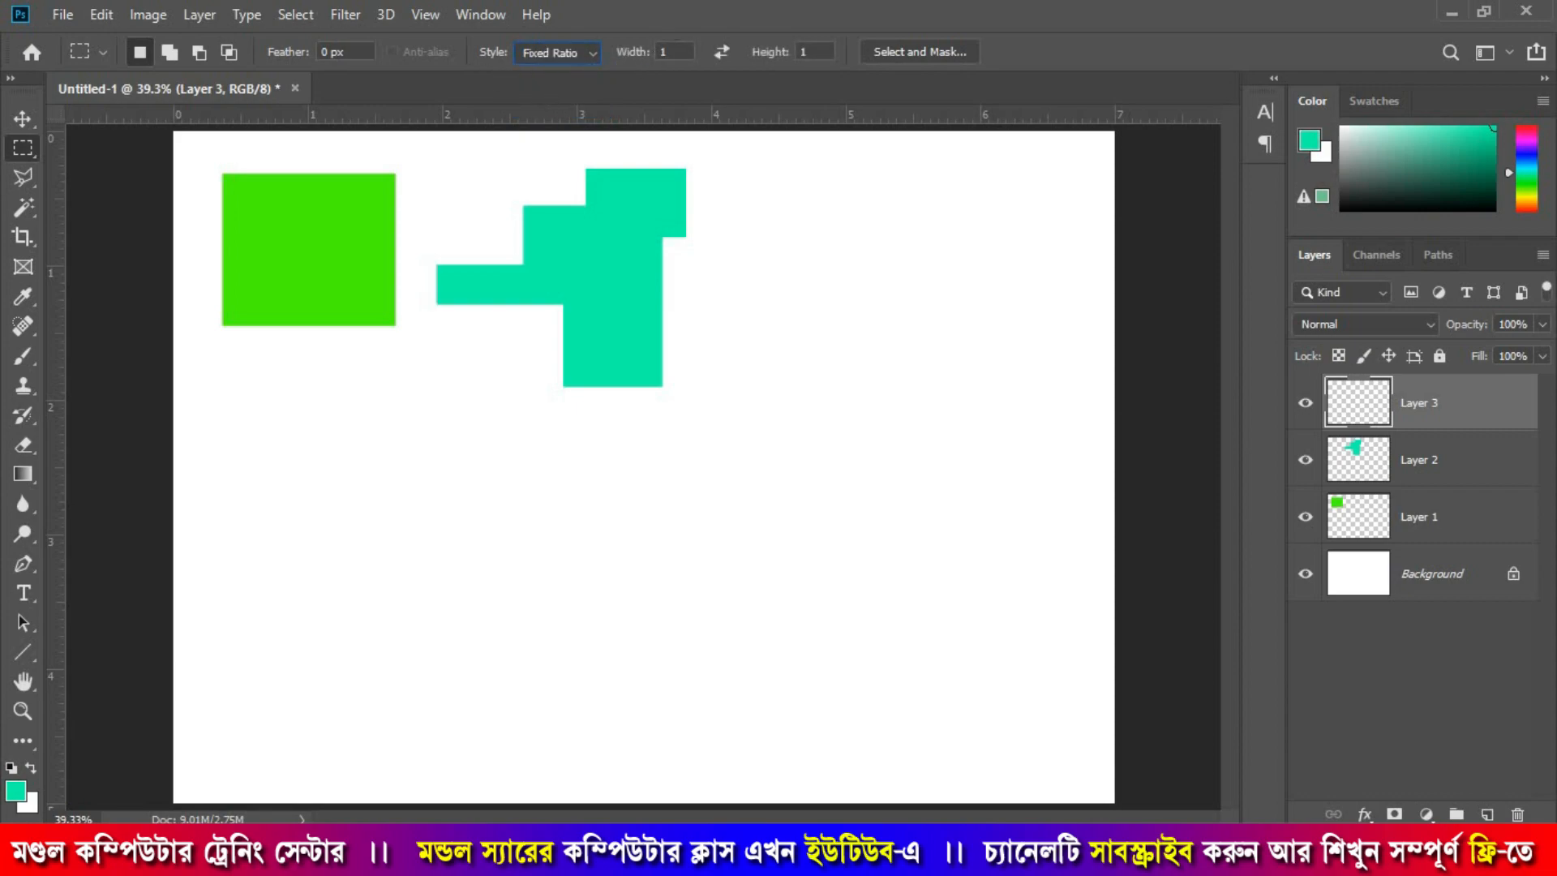
{"action": "double_click", "coordinate": [663, 52]}
{"action": "type", "text": "2"}
{"action": "key", "text": "Tab"}
{"action": "type", "text": "2 in"}
{"action": "left_click_drag", "start_coordinate": [416, 448], "coordinate": [621, 608]}
{"action": "left_click", "coordinate": [623, 527]}
Step: Set the ratio width to 4, draw a selection about 2 by 1 in below the shapes, and deselect
{"action": "left_click_drag", "start_coordinate": [673, 52], "coordinate": [648, 52]}
{"action": "type", "text": "4"}
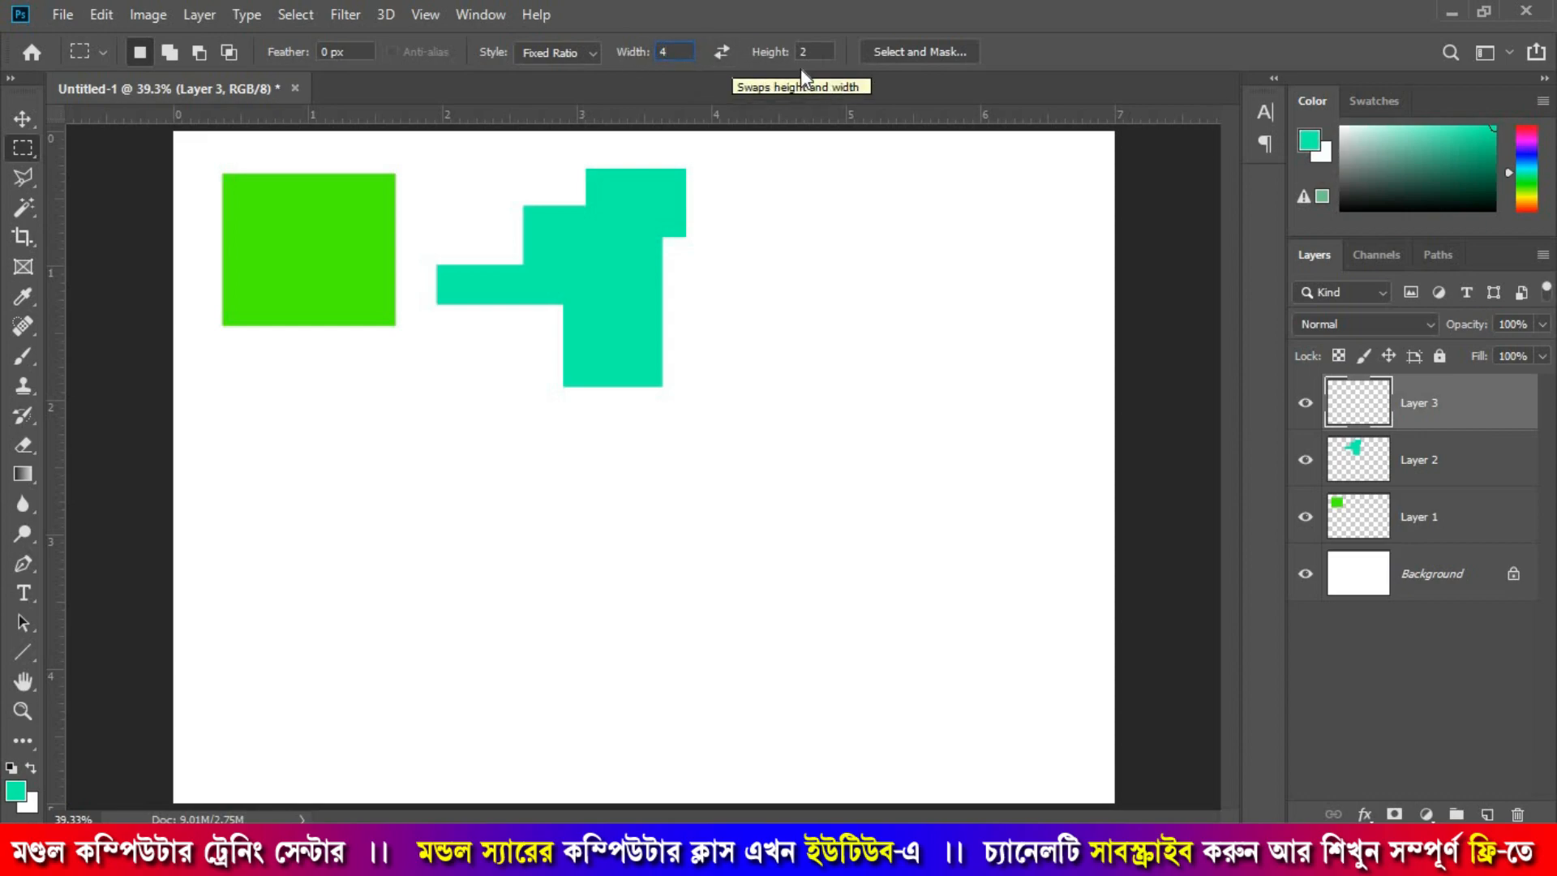
{"action": "left_click_drag", "start_coordinate": [373, 469], "coordinate": [643, 730]}
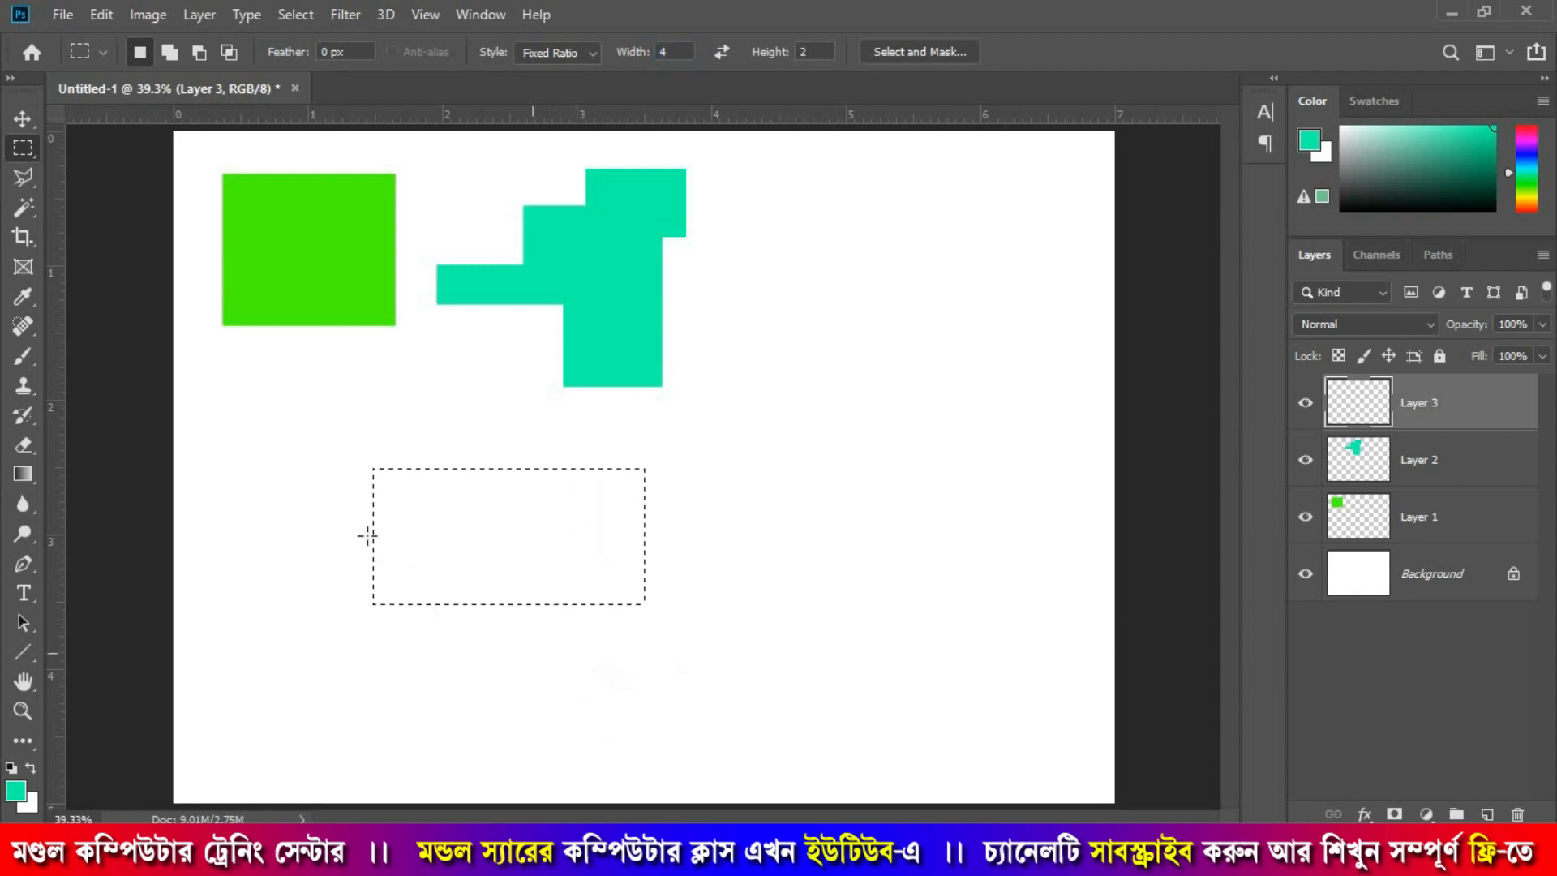
{"action": "left_click", "coordinate": [541, 636]}
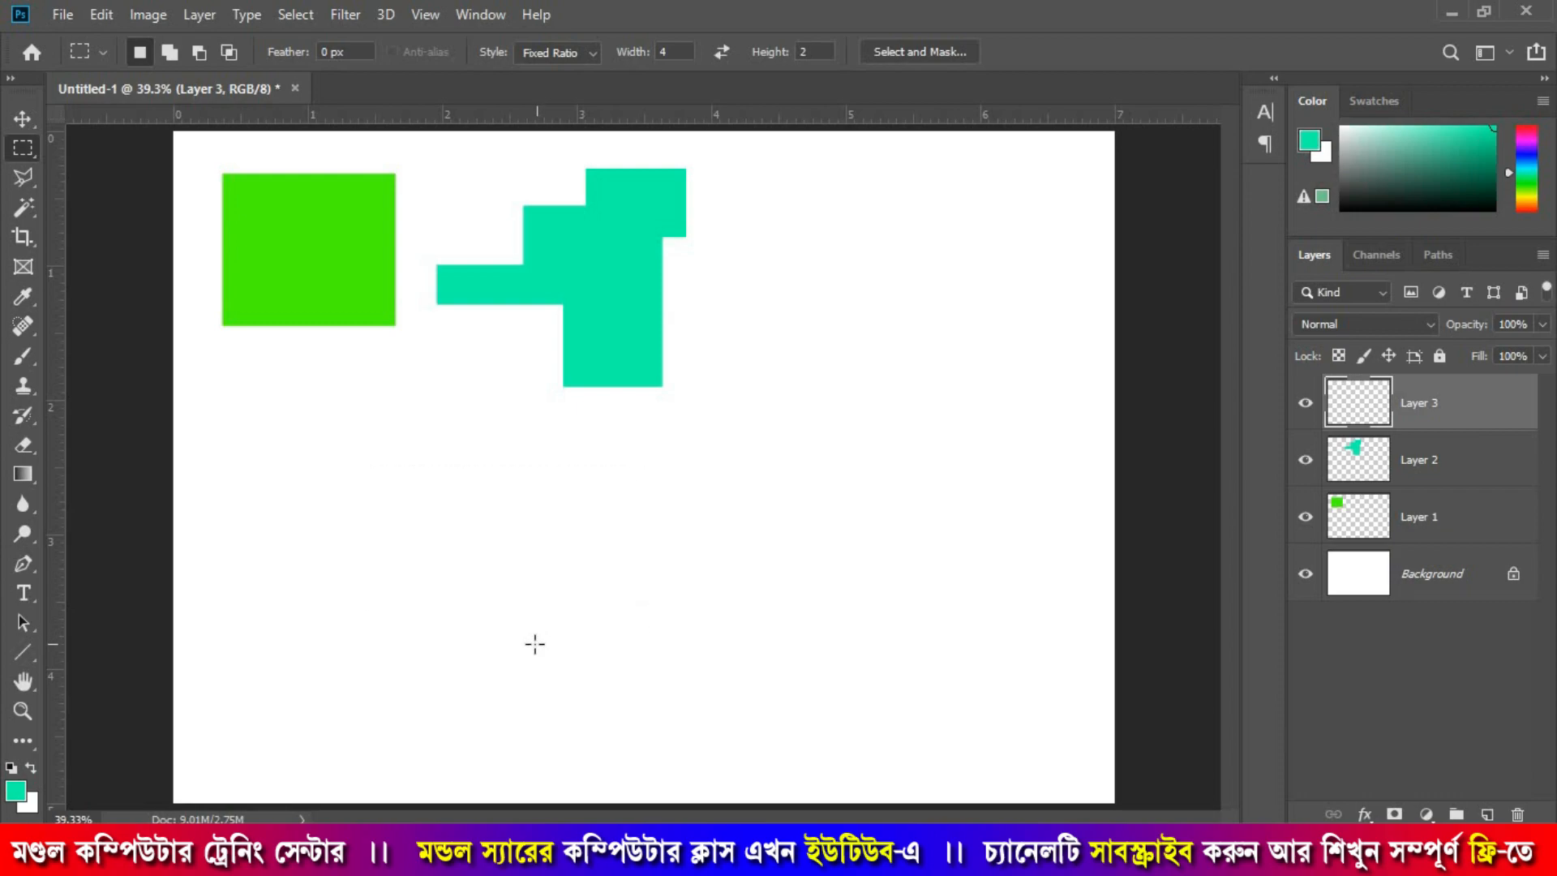
Step: Set the marquee style to Fixed Size with a width of 2 in and a height of 2 in
{"action": "left_click", "coordinate": [592, 55]}
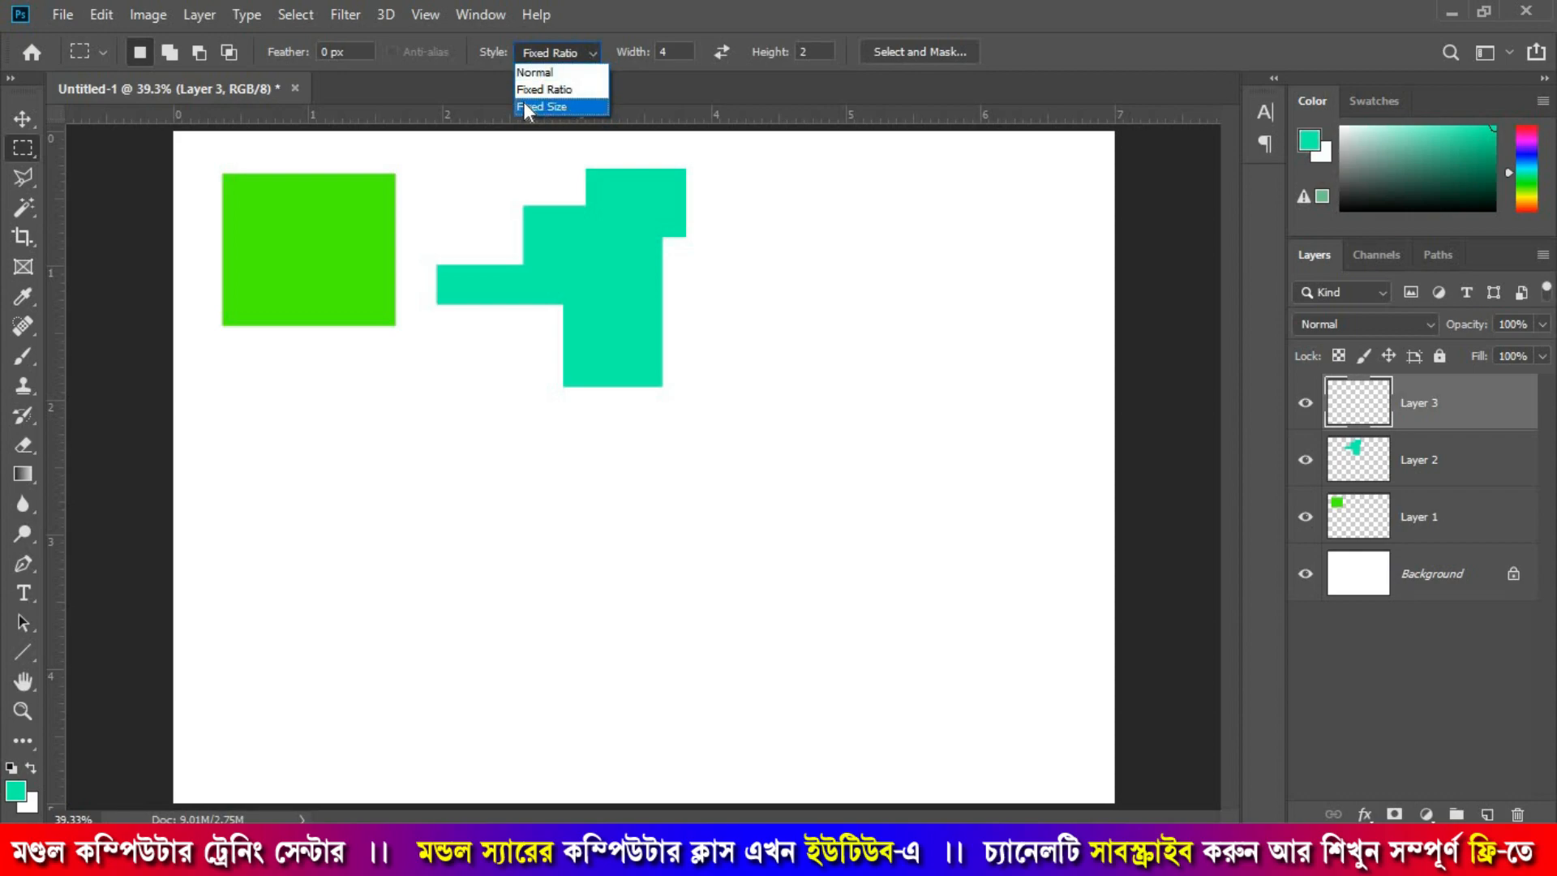
{"action": "left_click", "coordinate": [545, 107]}
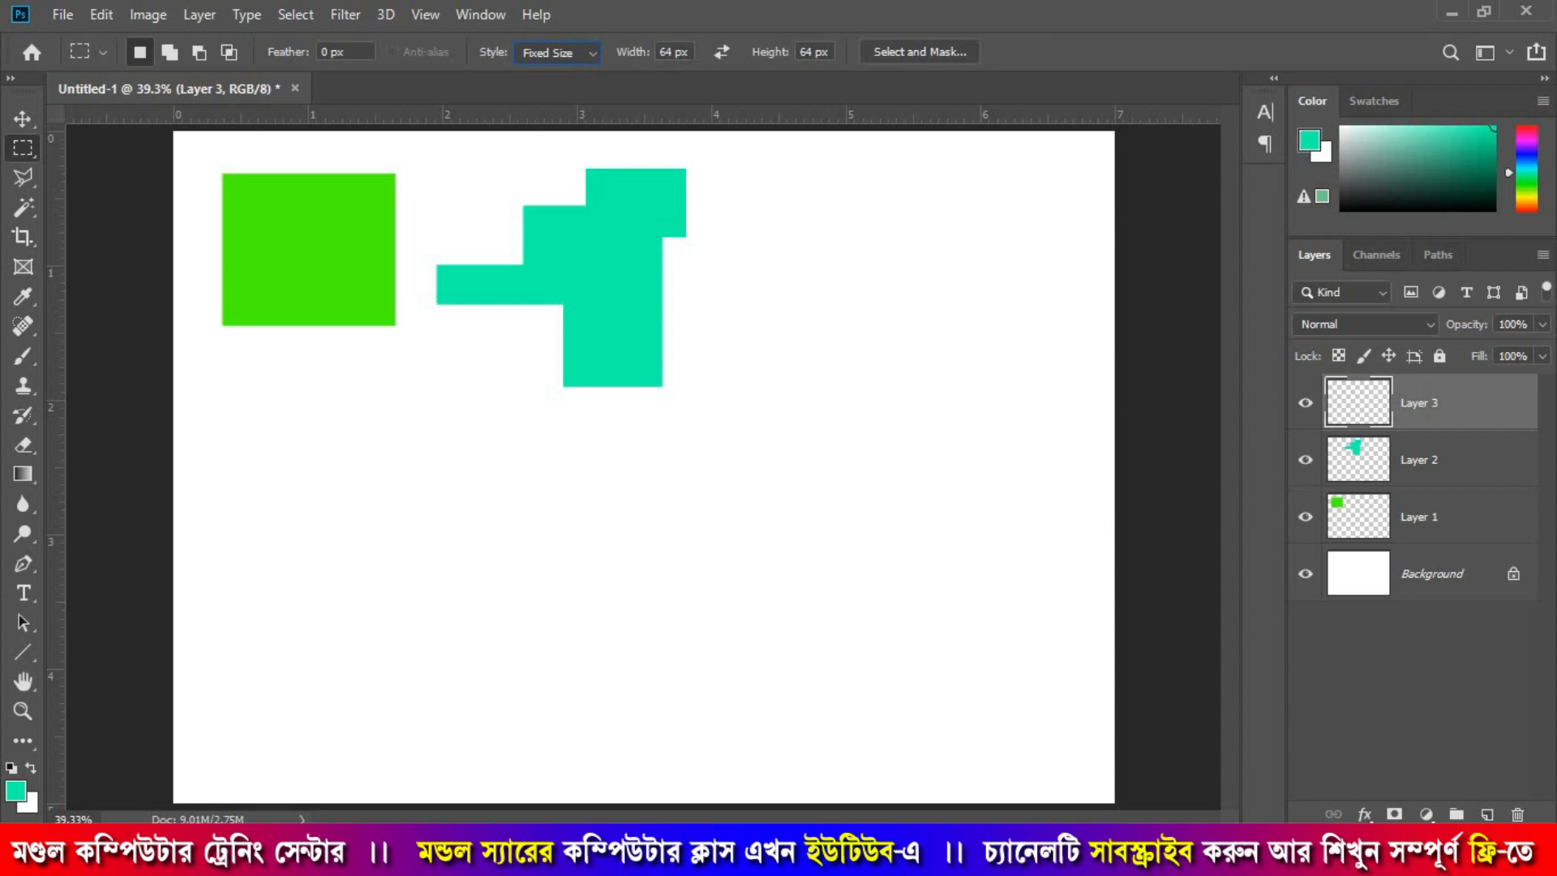
{"action": "left_click_drag", "start_coordinate": [689, 52], "coordinate": [660, 51]}
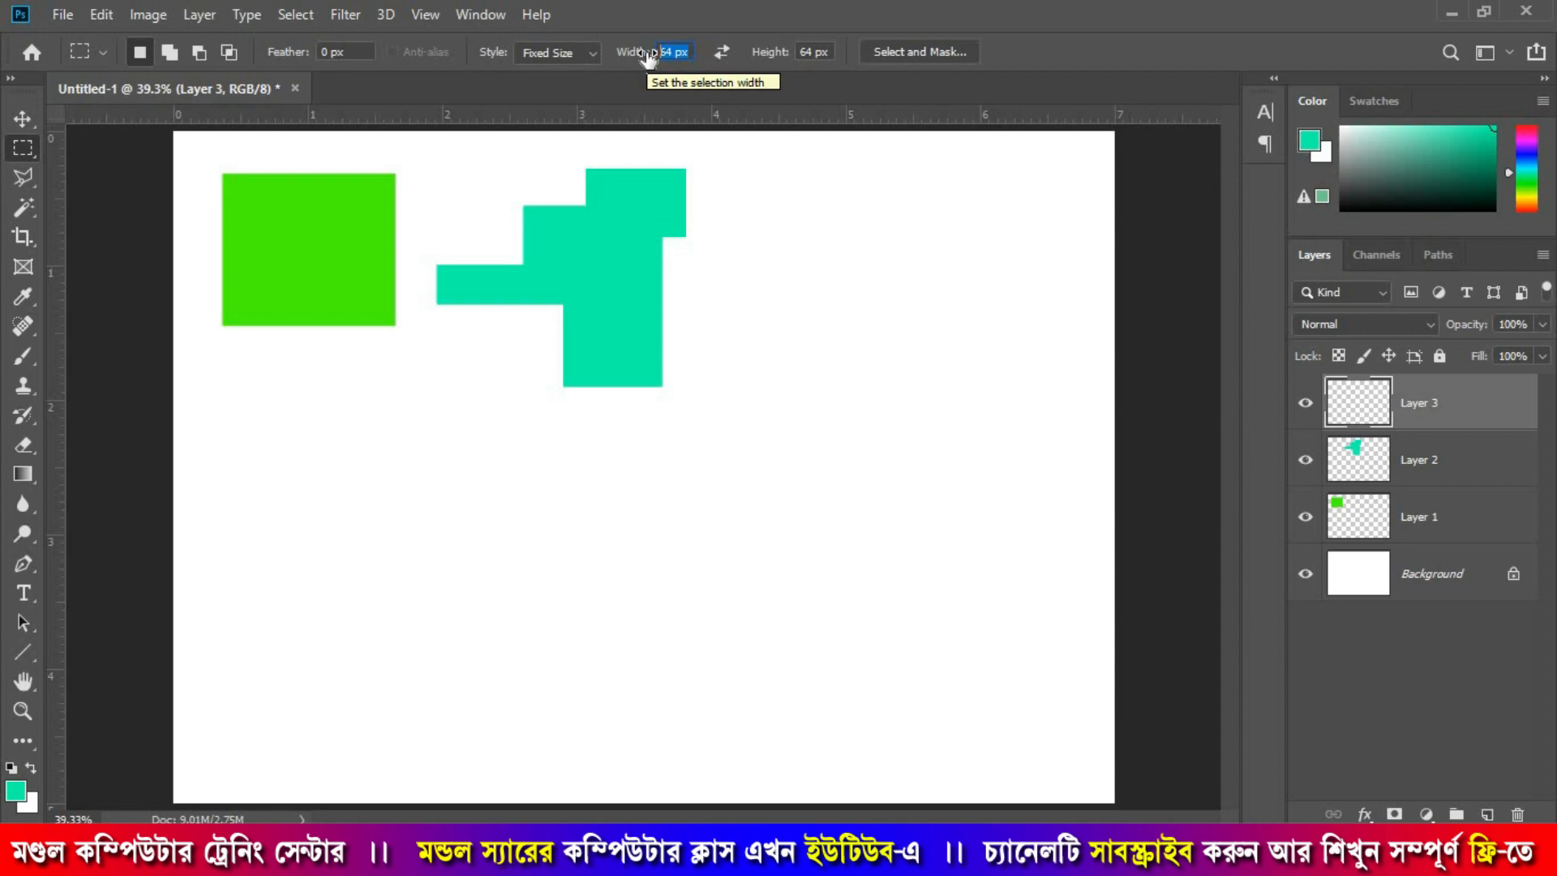
{"action": "type", "text": "2"}
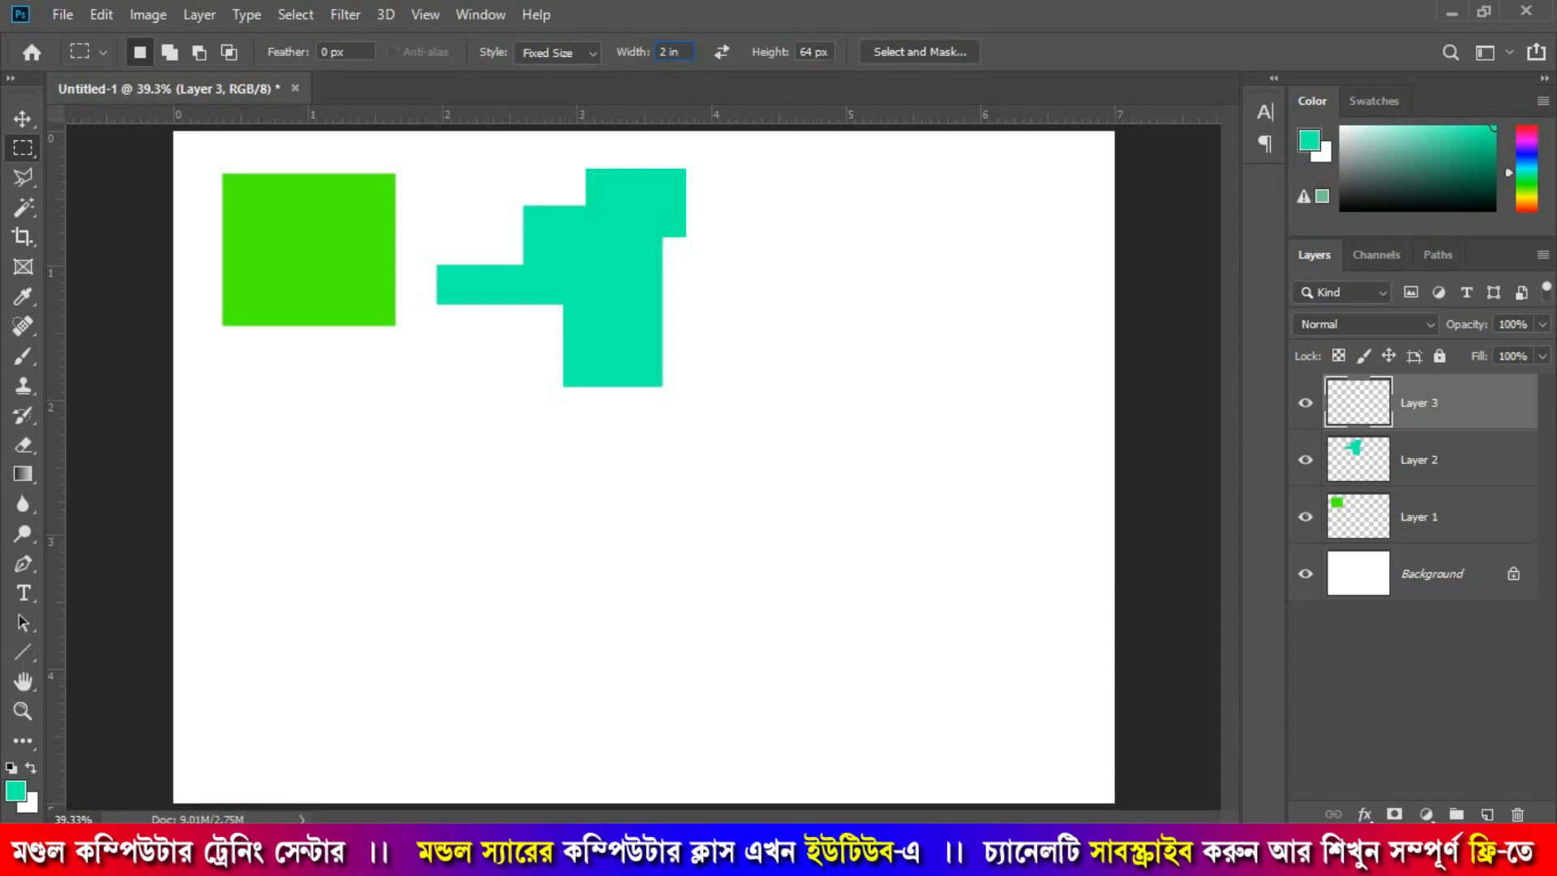
{"action": "left_click", "coordinate": [800, 52]}
{"action": "type", "text": "2"}
Step: Place the 2 by 2 in selection at several spots, ending to the lower right of the teal shape, and fill it with teal
{"action": "mouse_move", "coordinate": [499, 489]}
{"action": "left_mouse_down"}
{"action": "mouse_move", "coordinate": [558, 568]}
{"action": "mouse_move", "coordinate": [511, 489]}
{"action": "left_mouse_up"}
{"action": "left_click", "coordinate": [776, 324]}
{"action": "left_click", "coordinate": [401, 474]}
{"action": "key", "text": "super+plus"}
{"action": "left_click", "coordinate": [755, 317]}
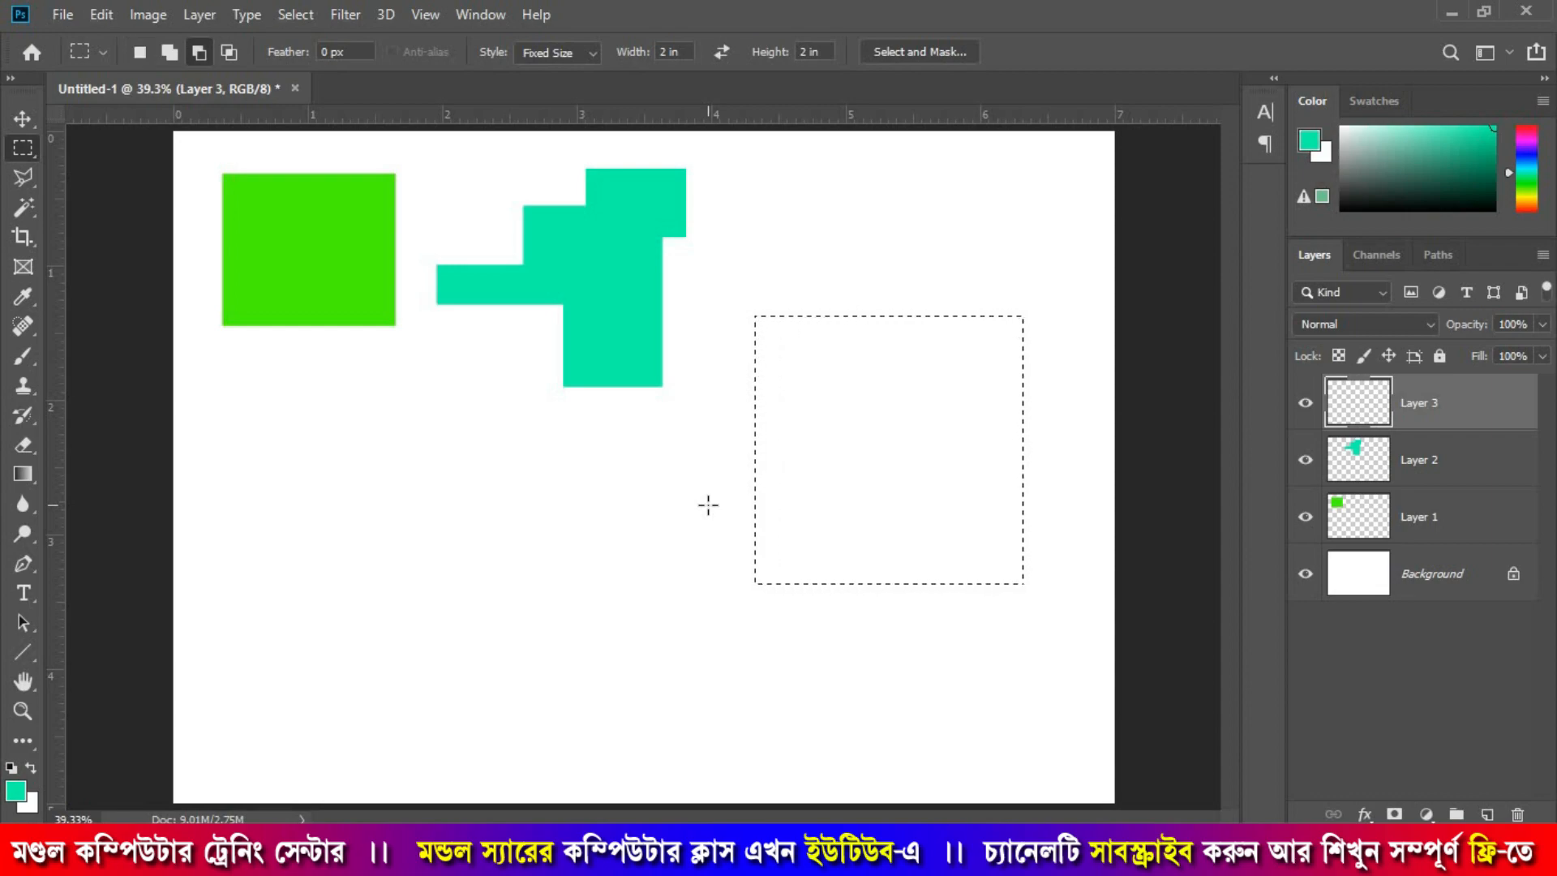
{"action": "key", "text": "alt+BackSpace"}
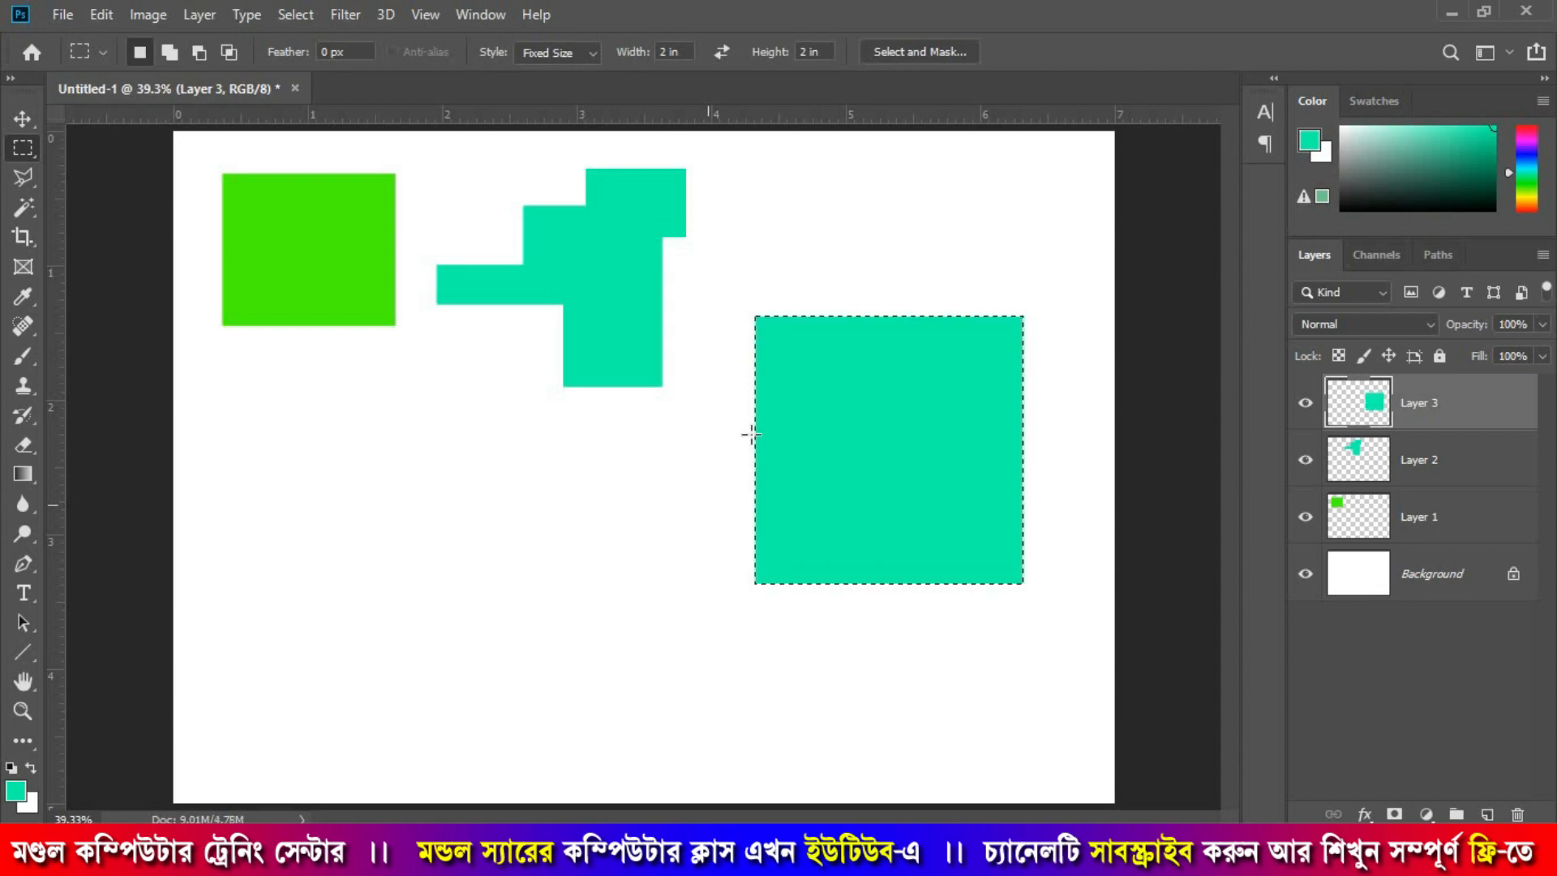
Step: Refill the selected square with a bright red foreground color, deselect, and move the square up beside the teal shape
{"action": "left_click", "coordinate": [1528, 128]}
{"action": "key", "text": "alt"}
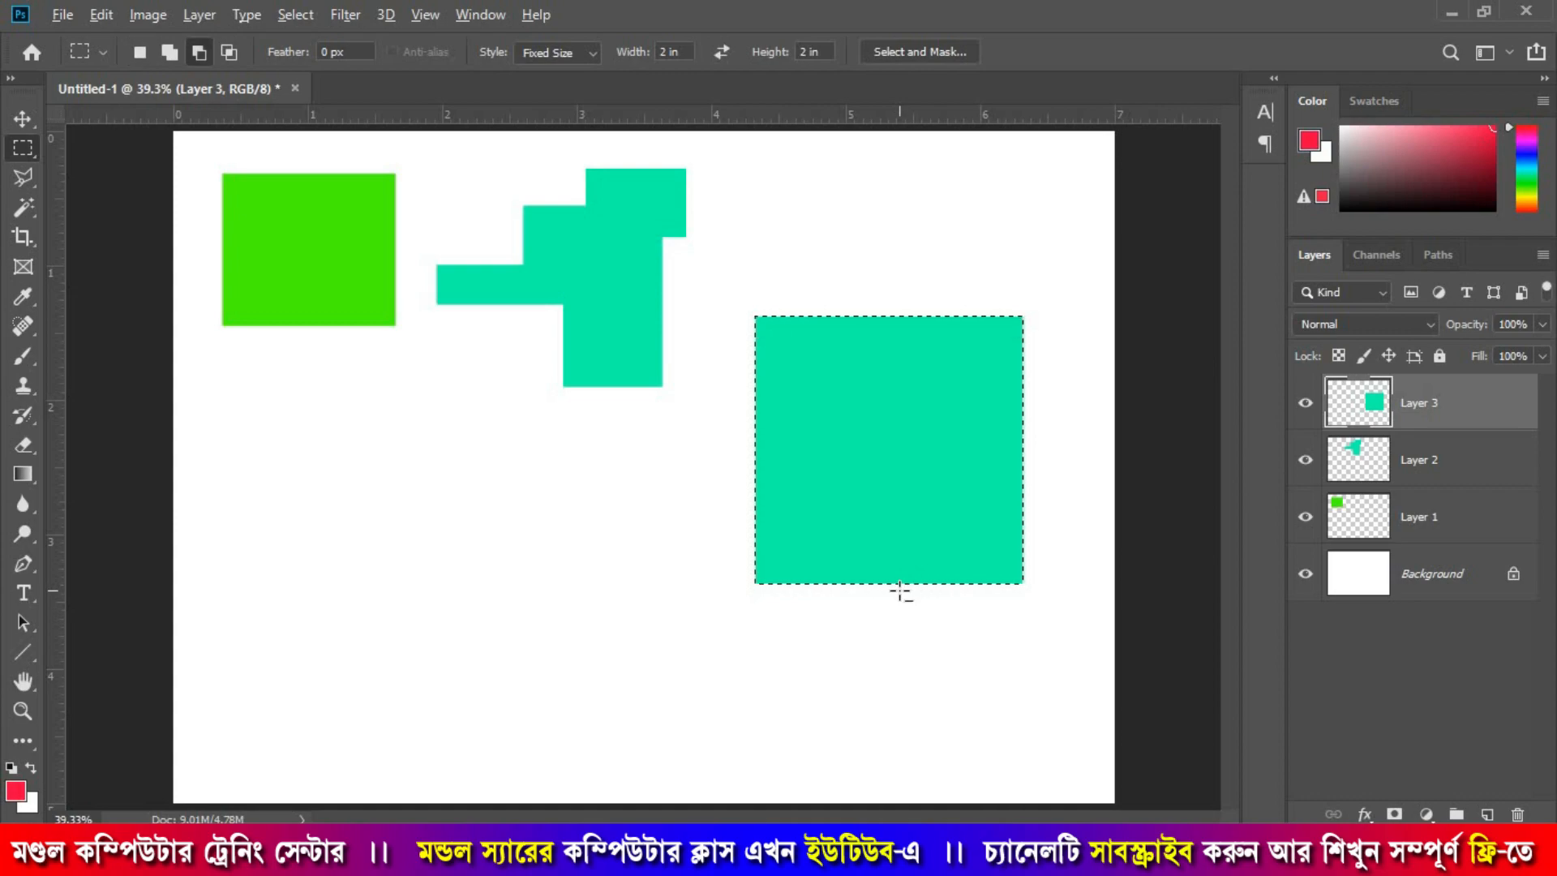
{"action": "key", "text": "alt+BackSpace"}
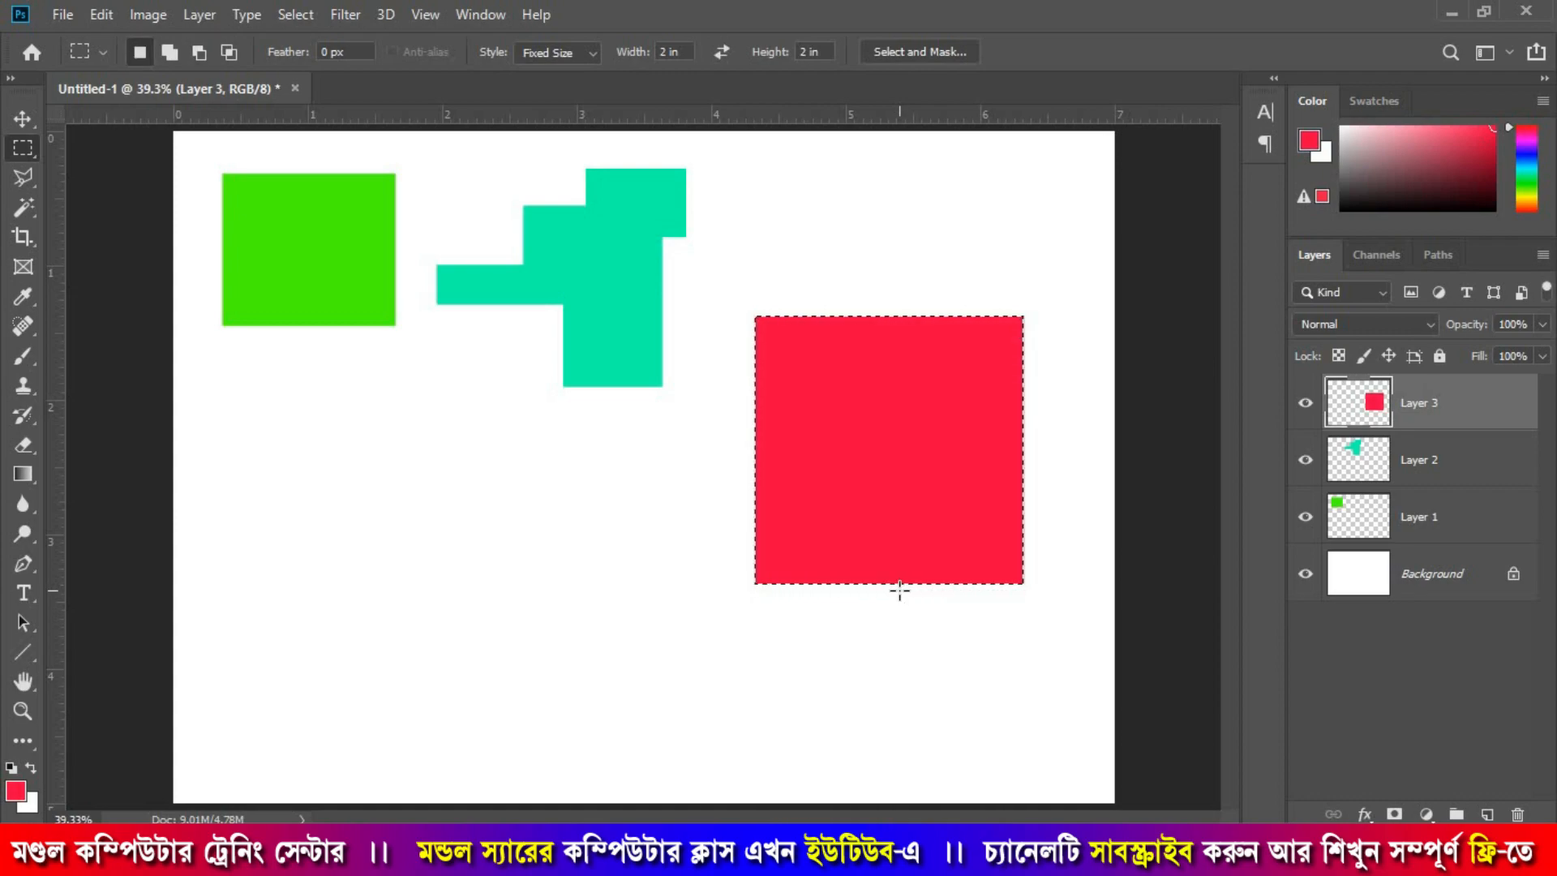
{"action": "key", "text": "ctrl+d"}
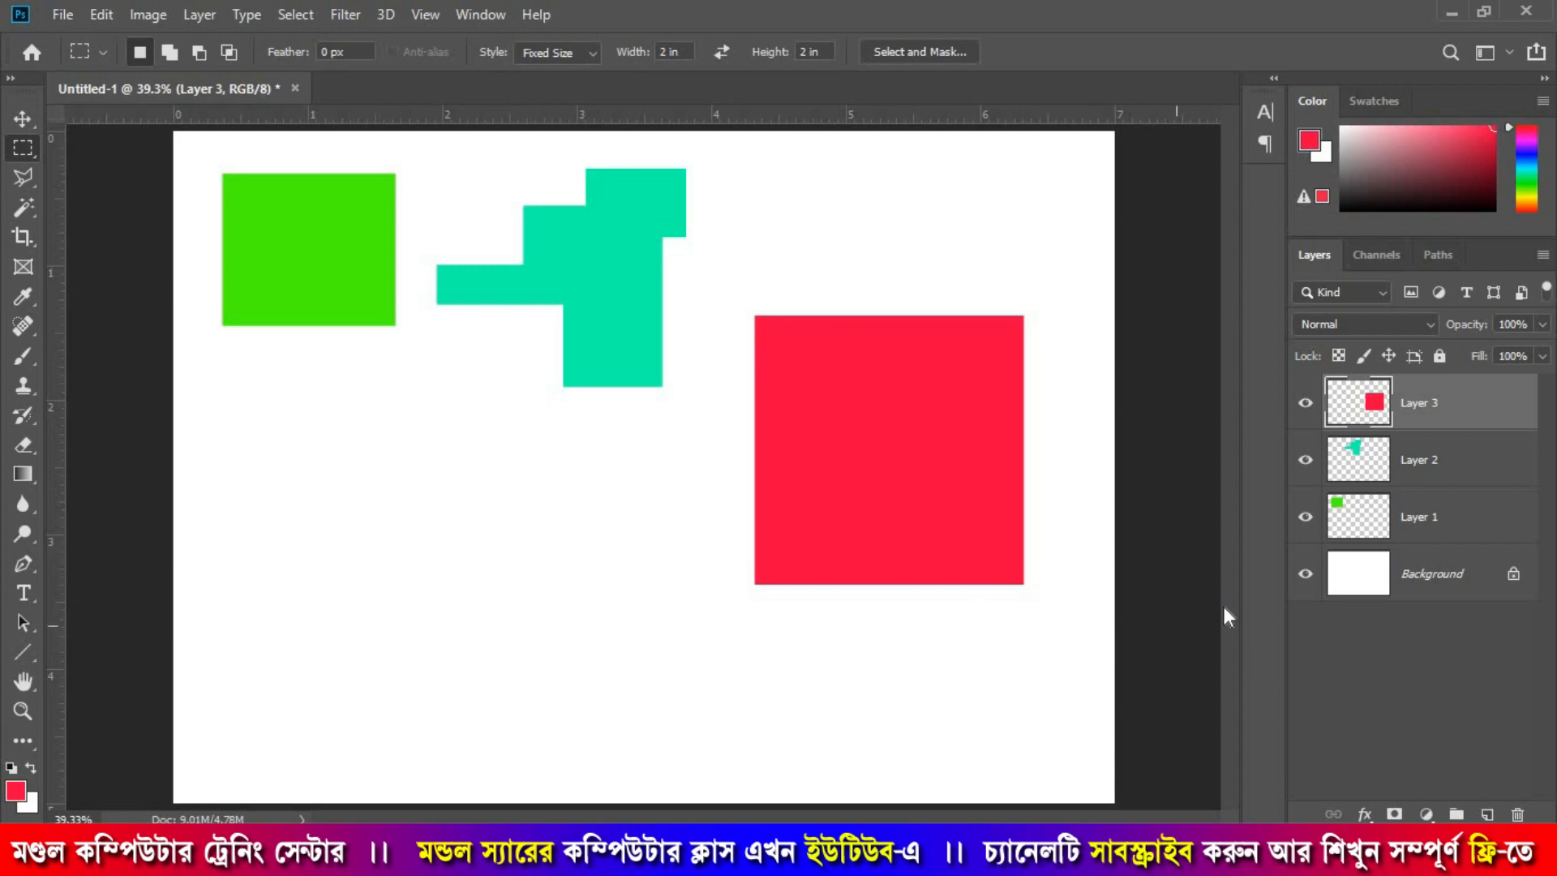
{"action": "left_click_drag", "start_coordinate": [903, 517], "coordinate": [935, 359]}
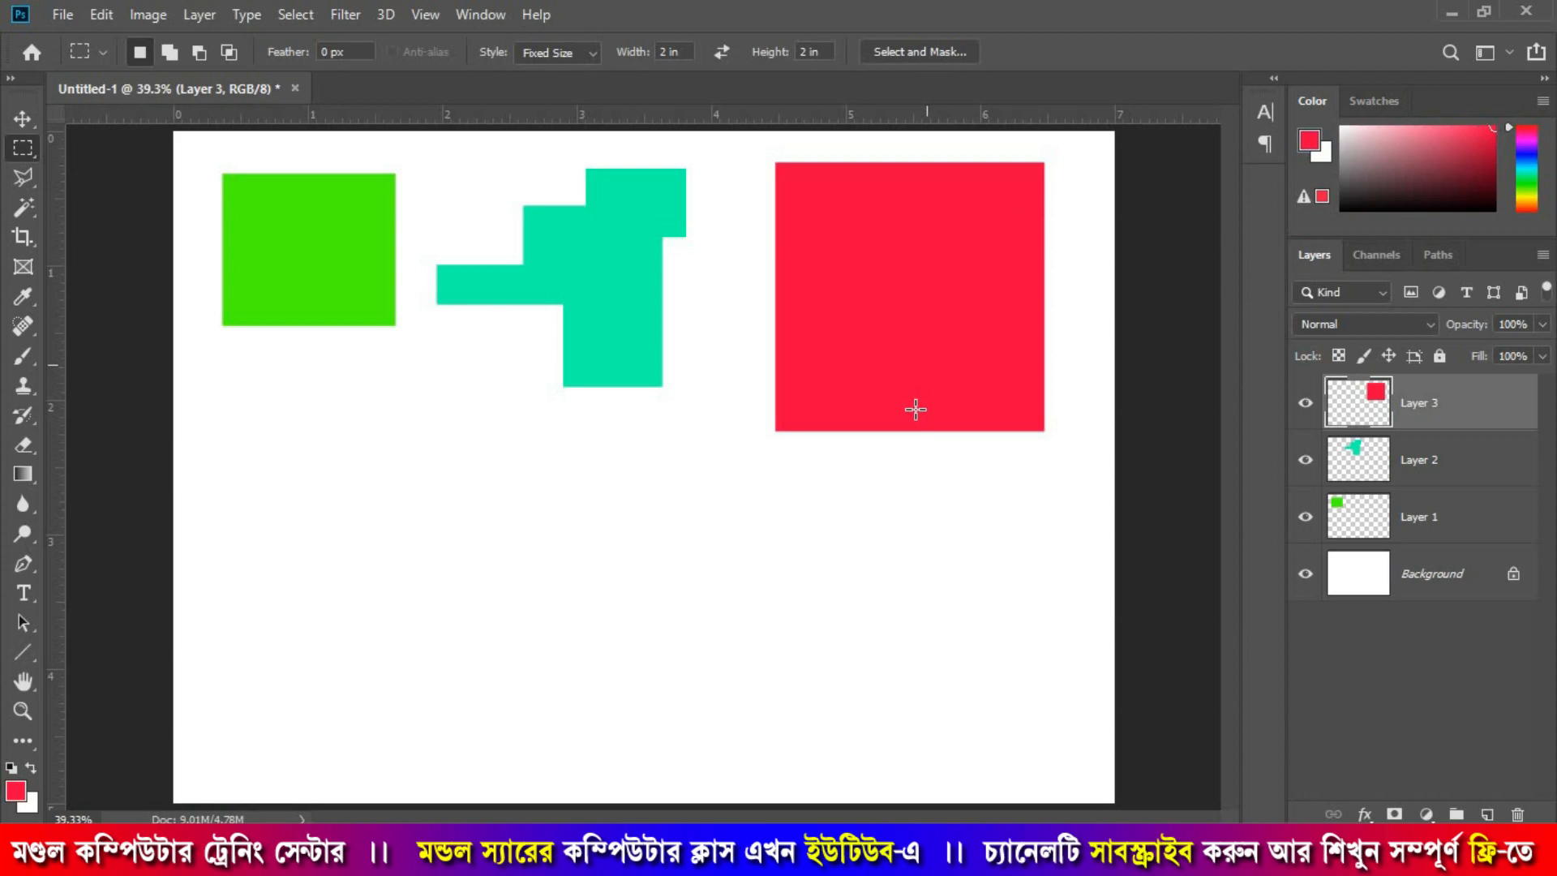